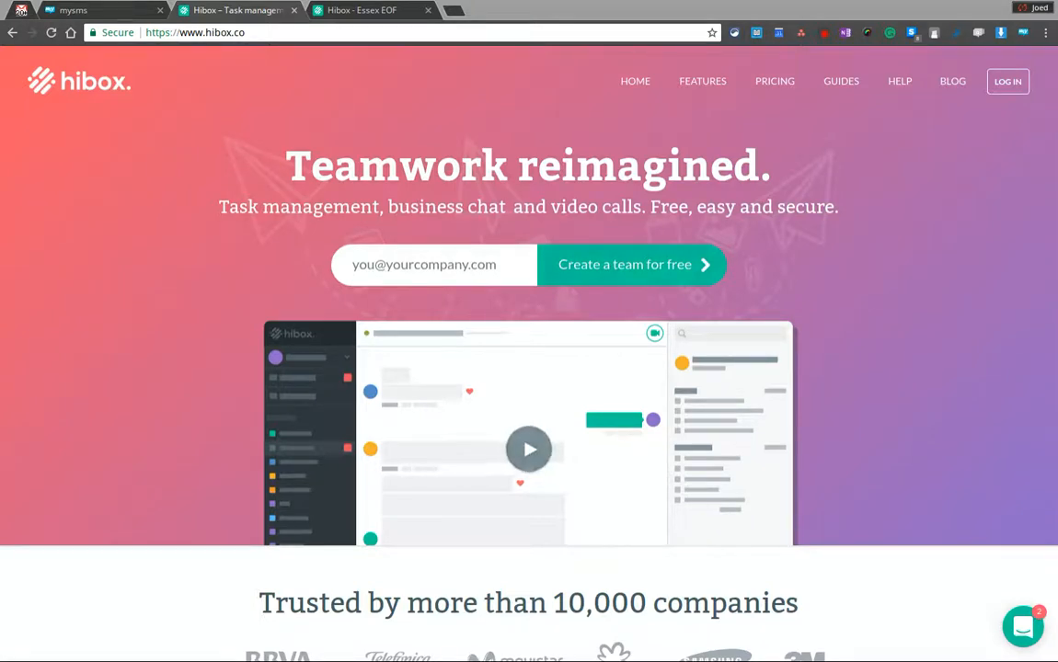
Look through the Hibox homepage sections on task management, internal chat, videoconferencing and the AI assistant.
{"action": "scroll", "coordinate": [529, 368], "scroll_direction": "down", "scroll_amount": 2}
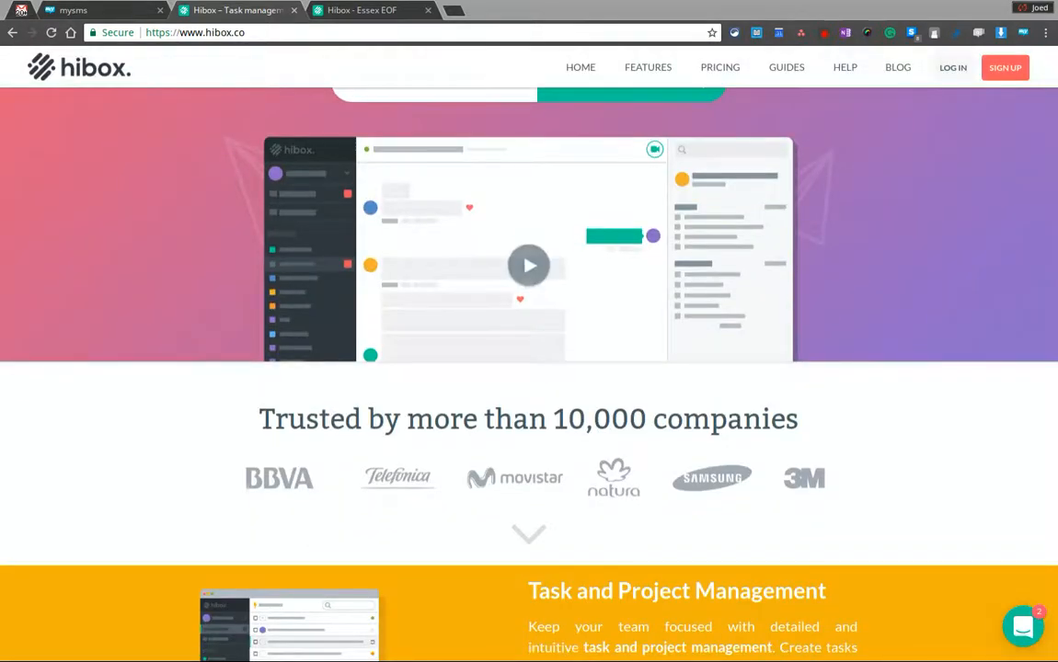
{"action": "scroll", "coordinate": [529, 368], "scroll_direction": "down", "scroll_amount": 3}
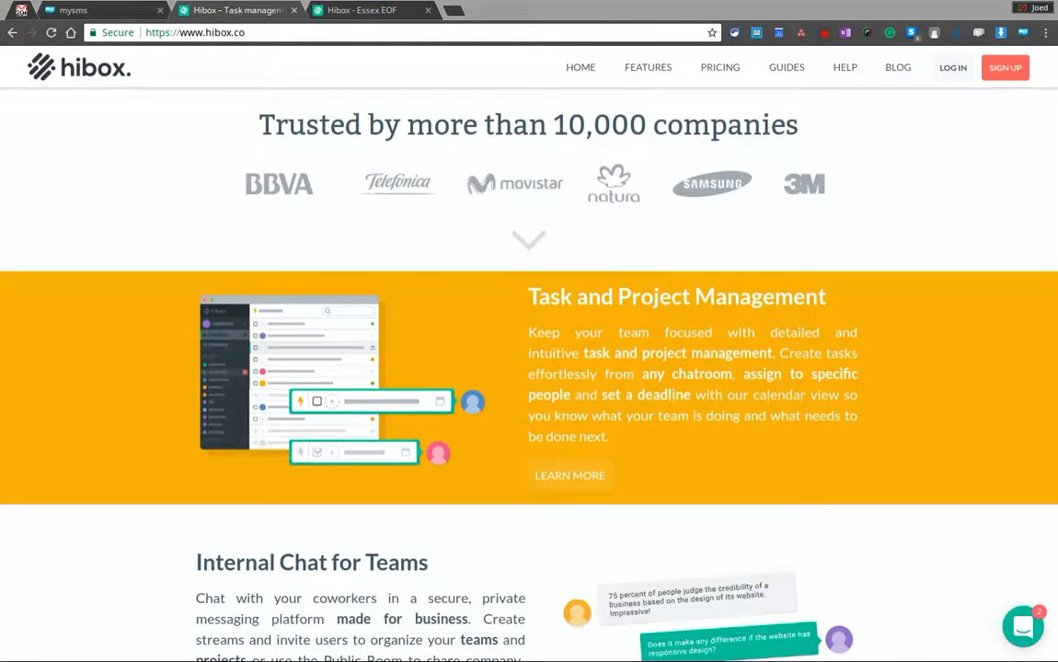
{"action": "scroll", "coordinate": [530, 368], "scroll_direction": "down", "scroll_amount": 3}
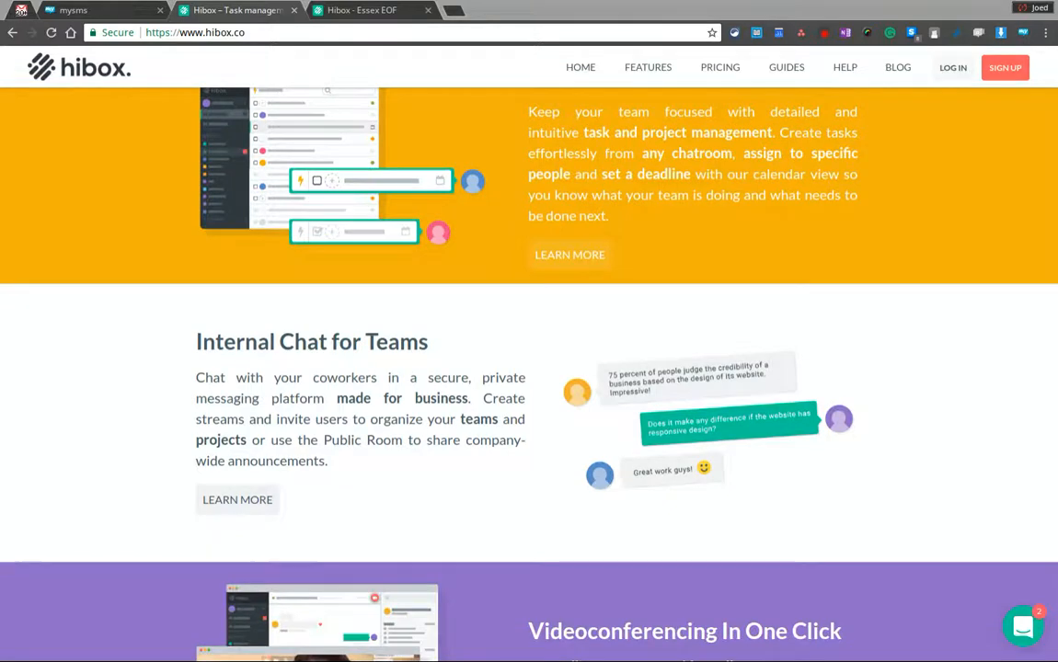
{"action": "scroll", "coordinate": [529, 368], "scroll_direction": "down", "scroll_amount": 2}
{"action": "scroll", "coordinate": [529, 368], "scroll_direction": "down", "scroll_amount": 1}
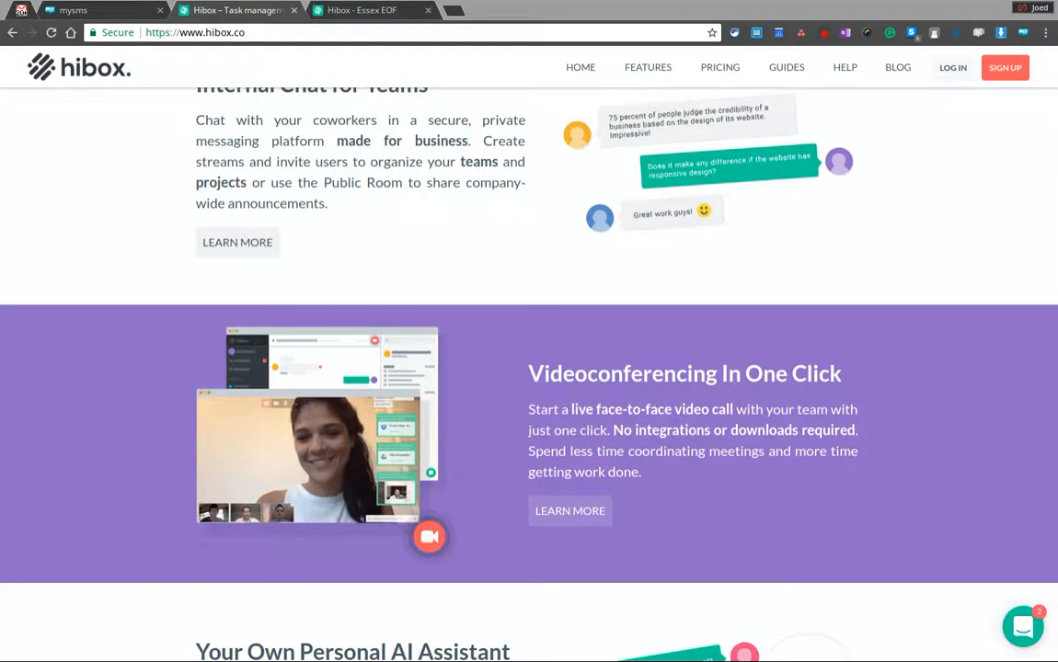
{"action": "scroll", "coordinate": [529, 368], "scroll_direction": "down", "scroll_amount": 1}
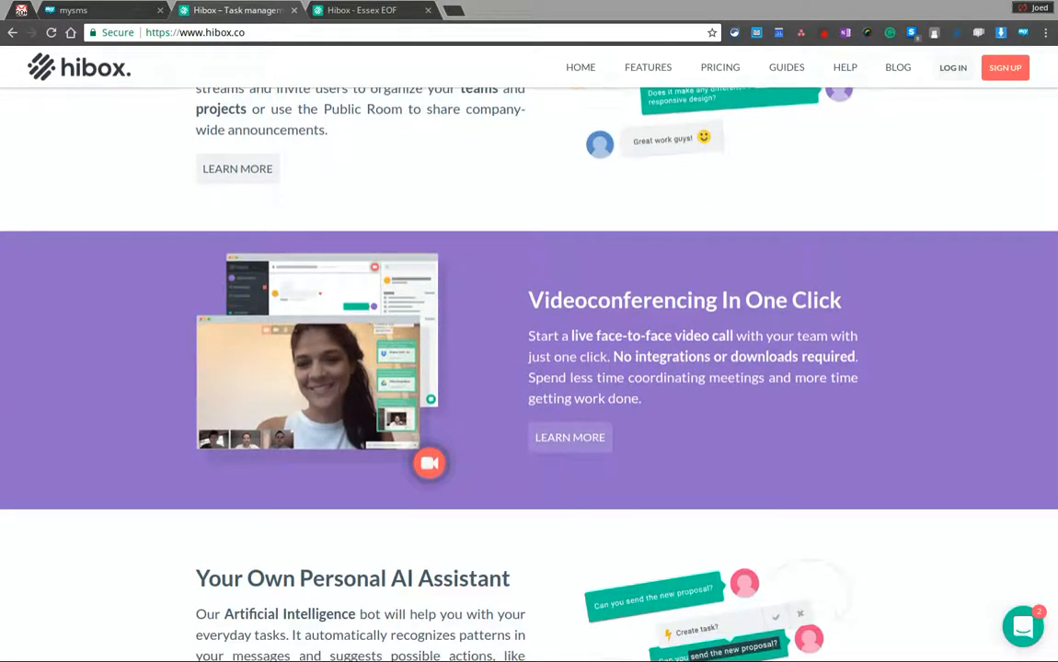
{"action": "scroll", "coordinate": [529, 368], "scroll_direction": "up", "scroll_amount": 4}
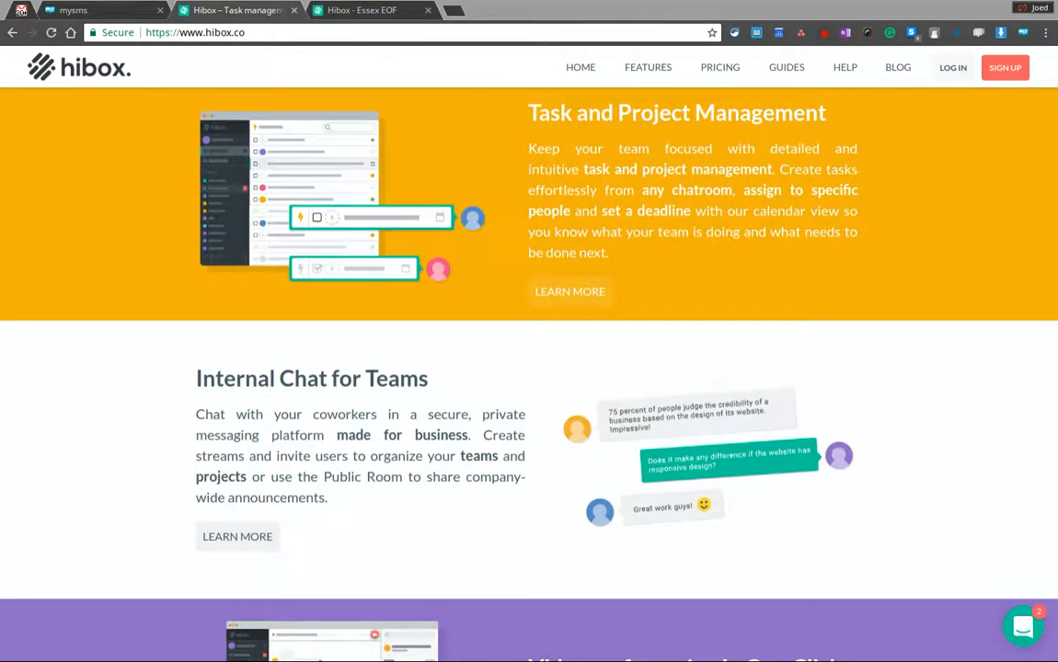
{"action": "scroll", "coordinate": [529, 368], "scroll_direction": "up", "scroll_amount": 1}
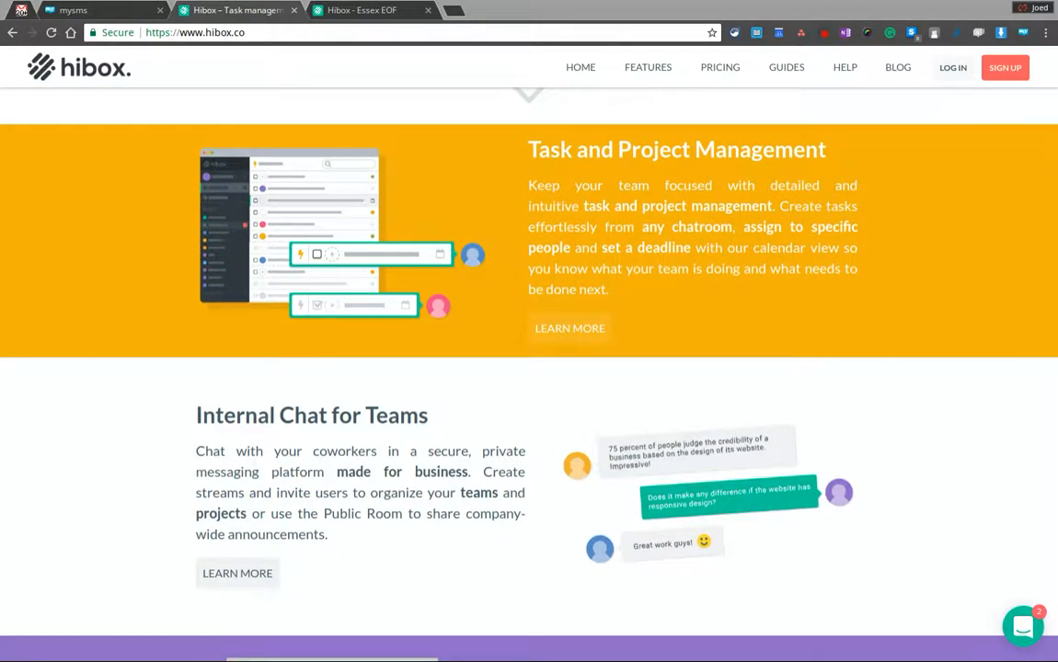
{"action": "scroll", "coordinate": [529, 368], "scroll_direction": "down", "scroll_amount": 6}
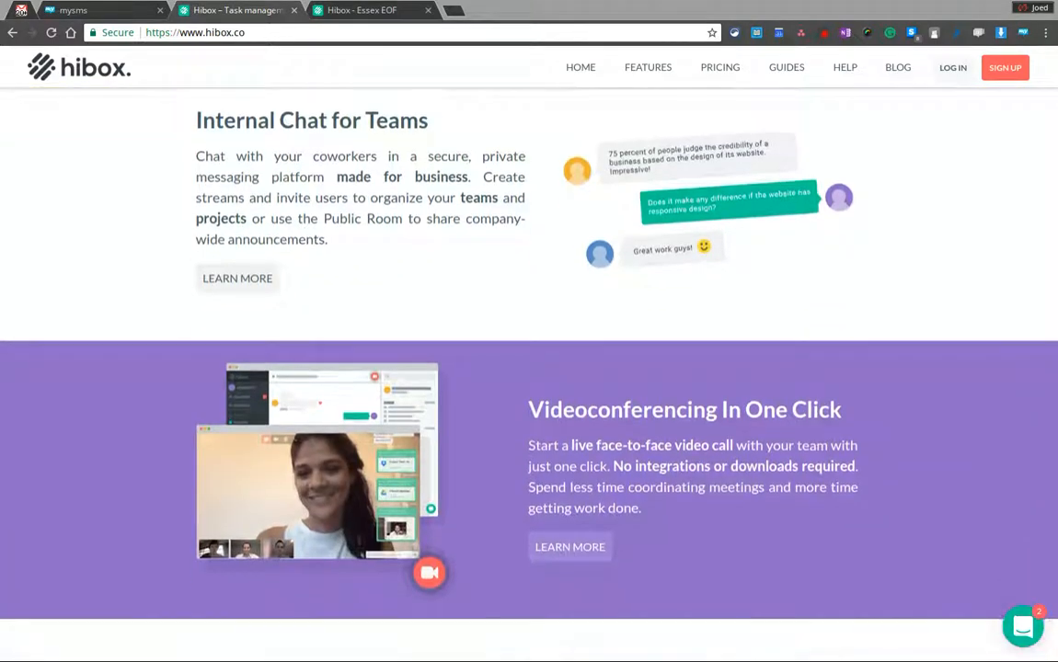
{"action": "scroll", "coordinate": [529, 368], "scroll_direction": "down", "scroll_amount": 1}
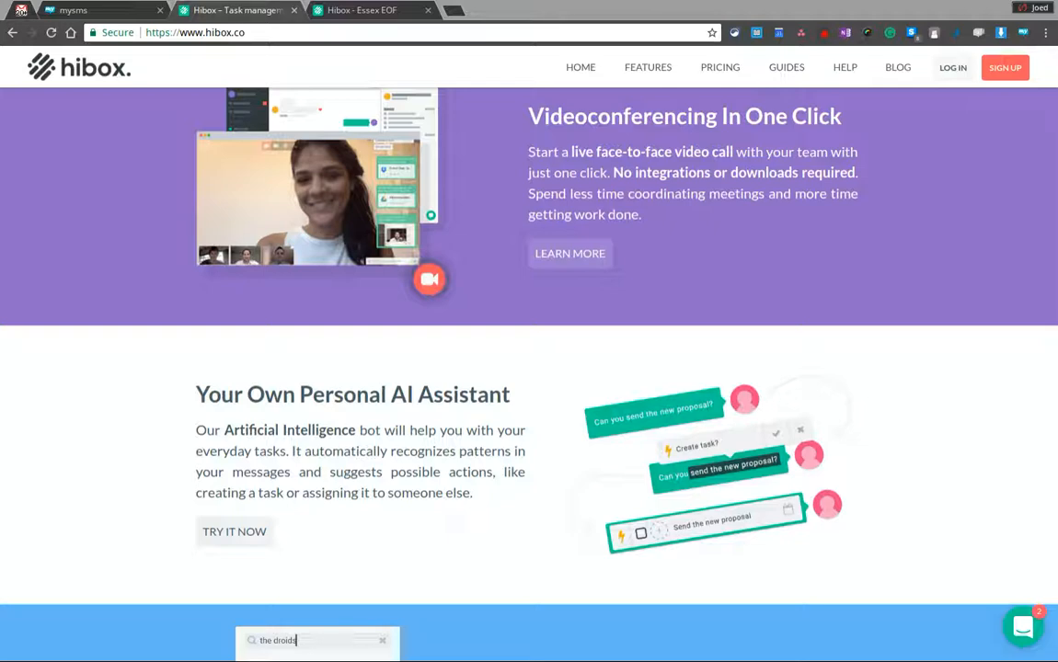
{"action": "scroll", "coordinate": [530, 368], "scroll_direction": "up", "scroll_amount": 4}
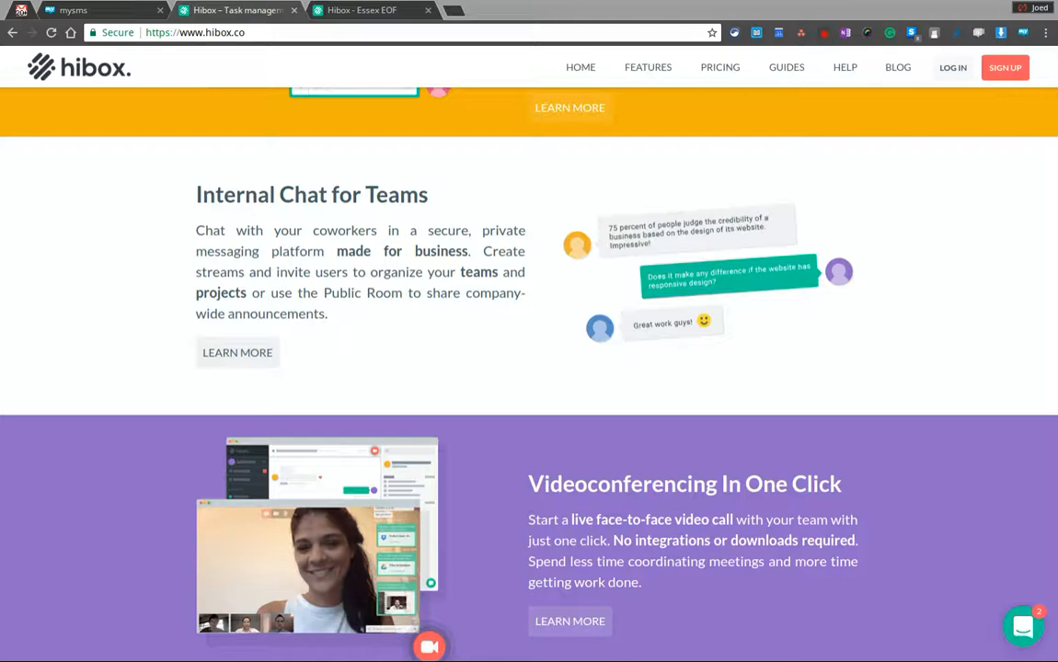
{"action": "scroll", "coordinate": [529, 368], "scroll_direction": "up", "scroll_amount": 2}
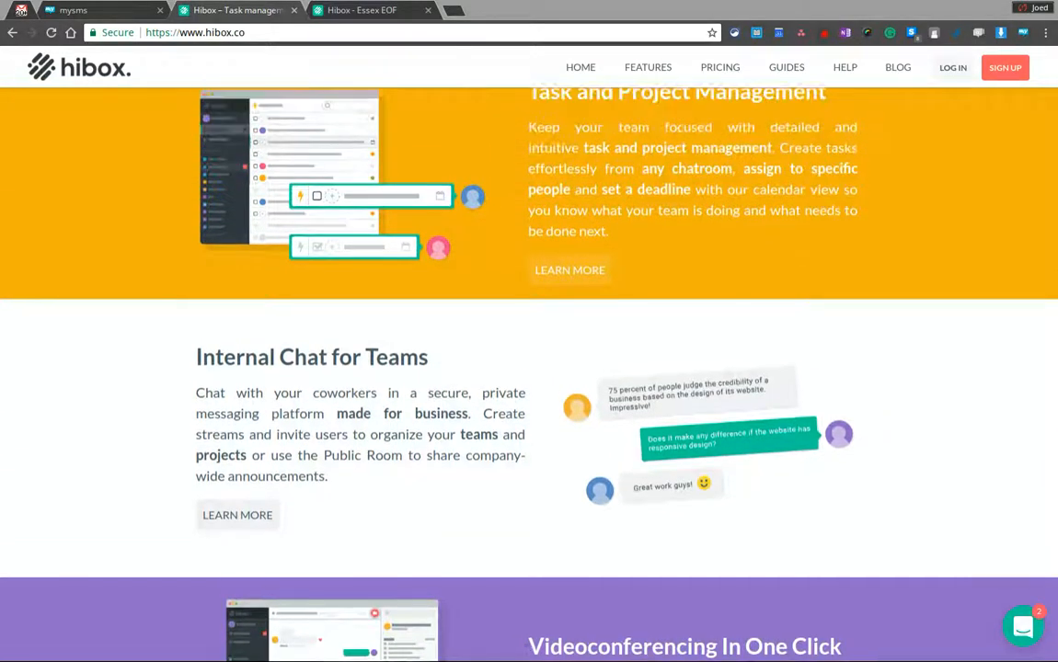
{"action": "scroll", "coordinate": [529, 368], "scroll_direction": "down", "scroll_amount": 1}
{"action": "scroll", "coordinate": [529, 368], "scroll_direction": "up", "scroll_amount": 2}
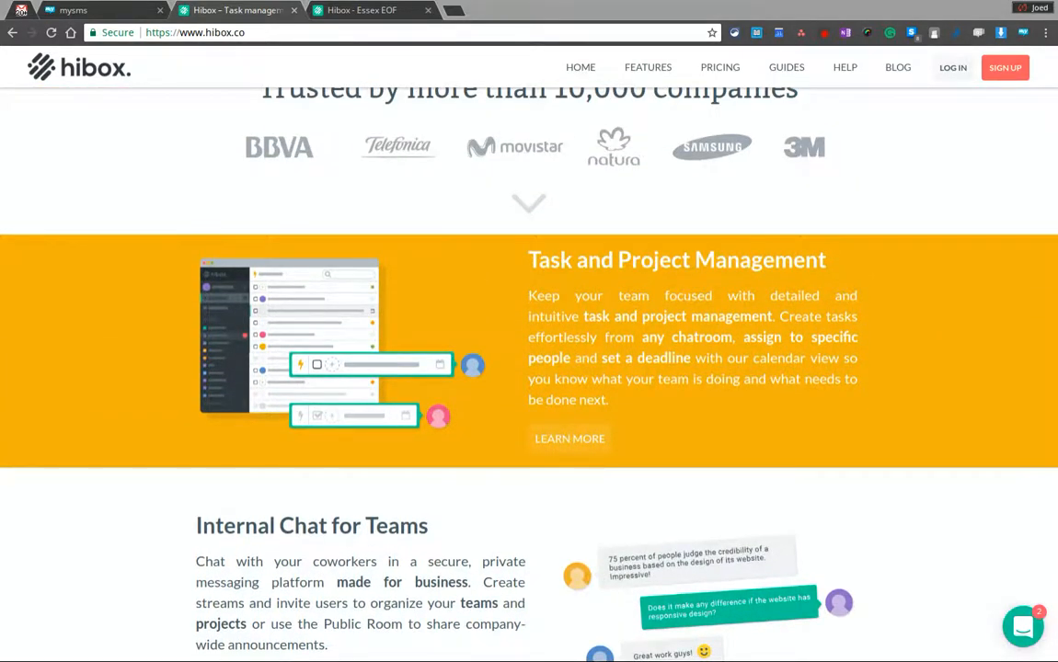
{"action": "scroll", "coordinate": [529, 368], "scroll_direction": "down", "scroll_amount": 2}
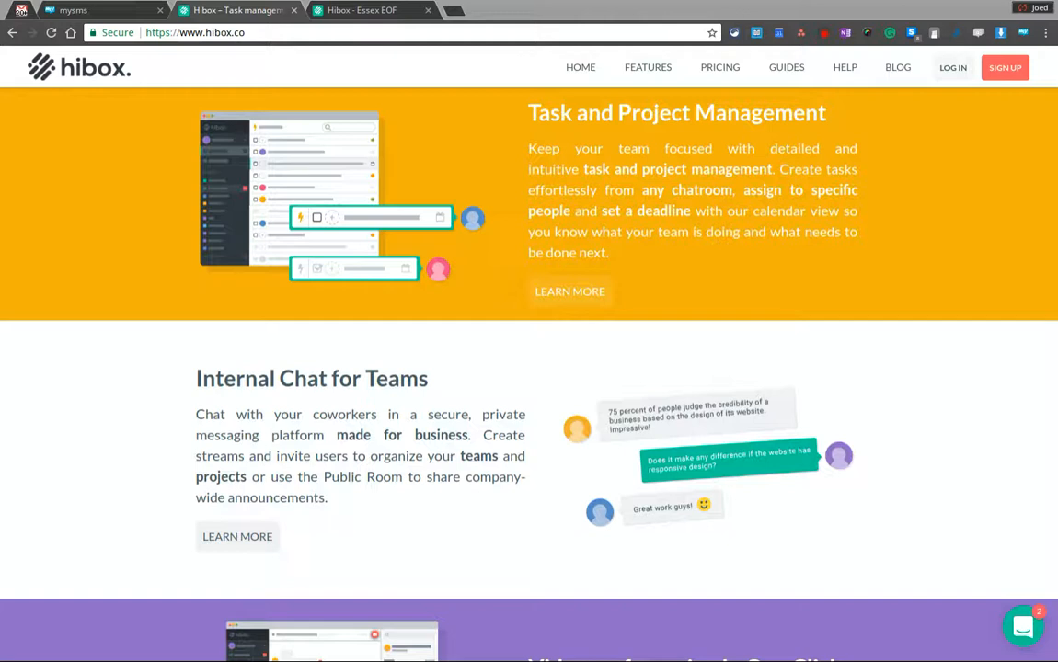
{"action": "scroll", "coordinate": [529, 368], "scroll_direction": "up", "scroll_amount": 1}
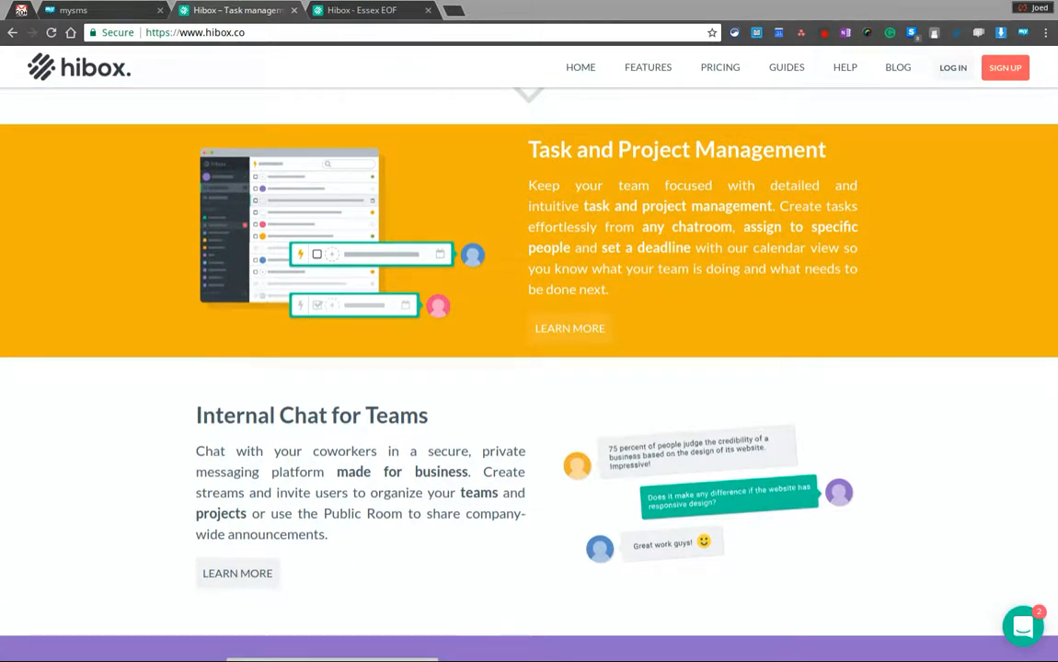
{"action": "scroll", "coordinate": [529, 368], "scroll_direction": "up", "scroll_amount": 1}
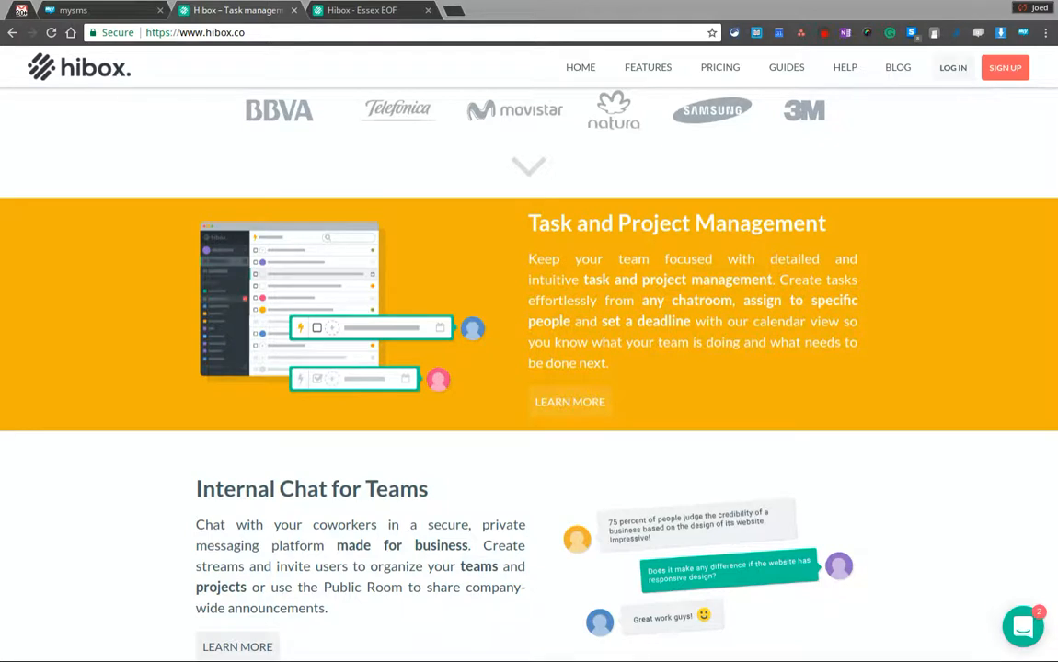
{"action": "left_click", "coordinate": [262, 13]}
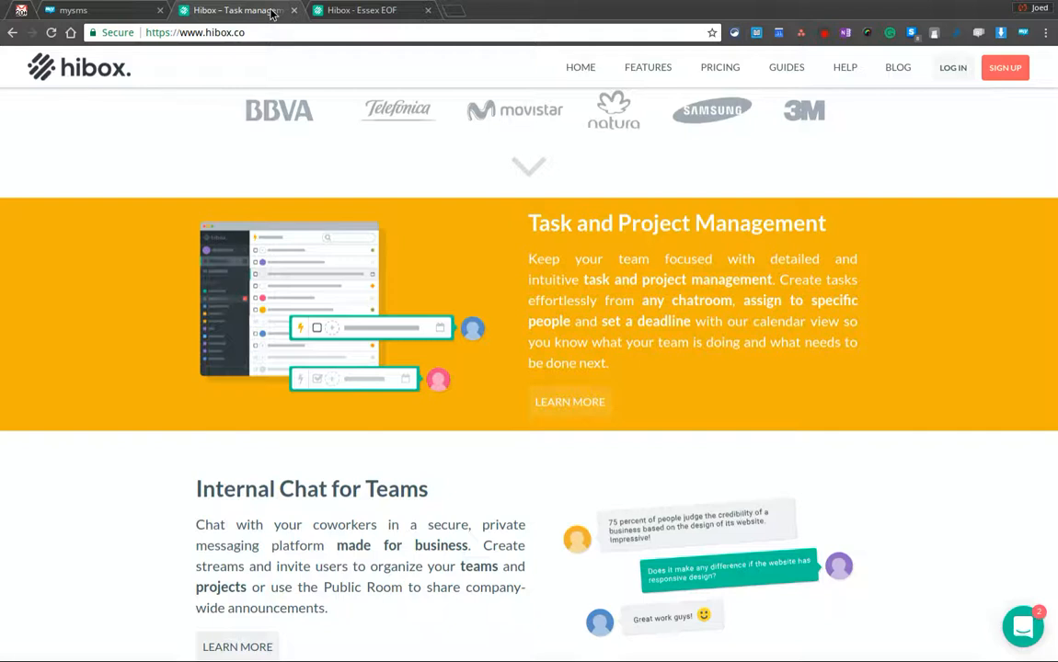
View the Tasks and Files sections of the Essex EOF workspace, dismissing the "Complete tasks" tip.
{"action": "left_click", "coordinate": [319, 10]}
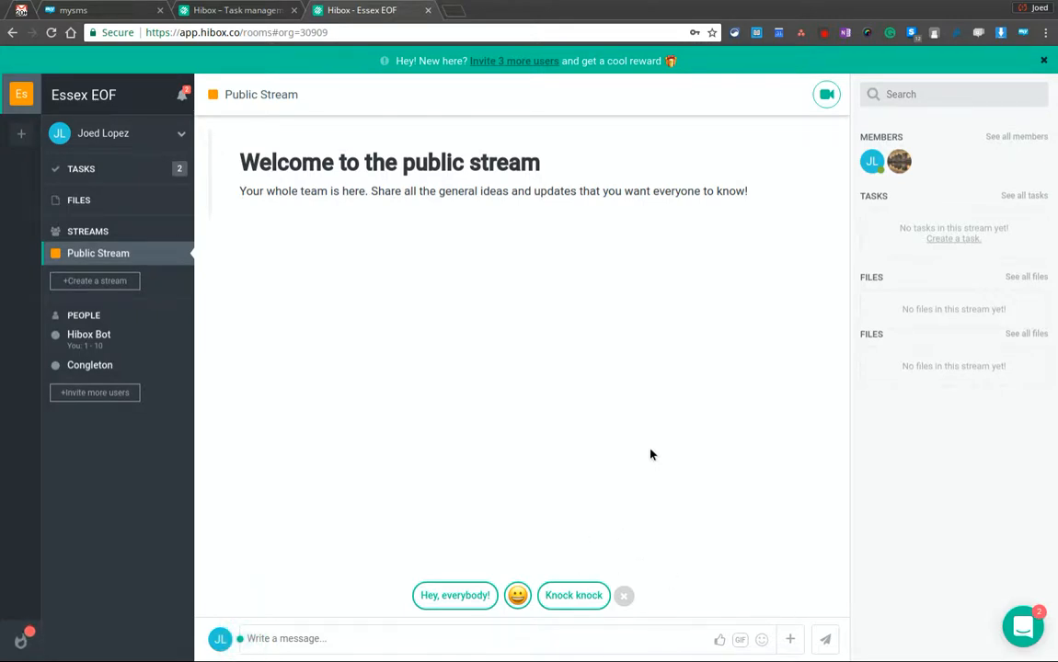
{"action": "left_click", "coordinate": [152, 174]}
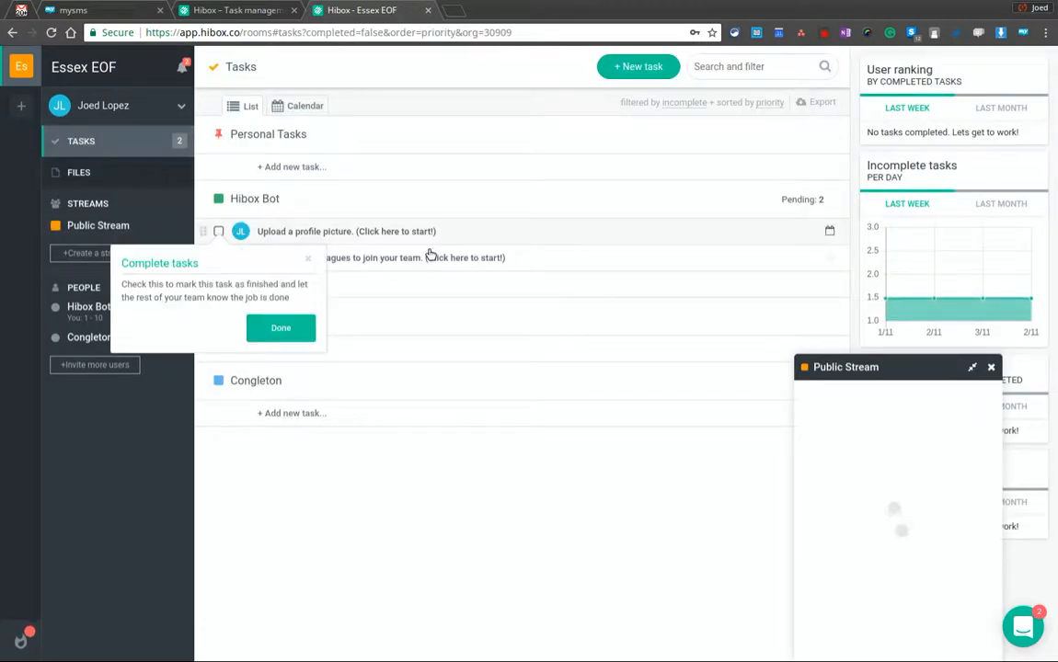
{"action": "left_click", "coordinate": [284, 329]}
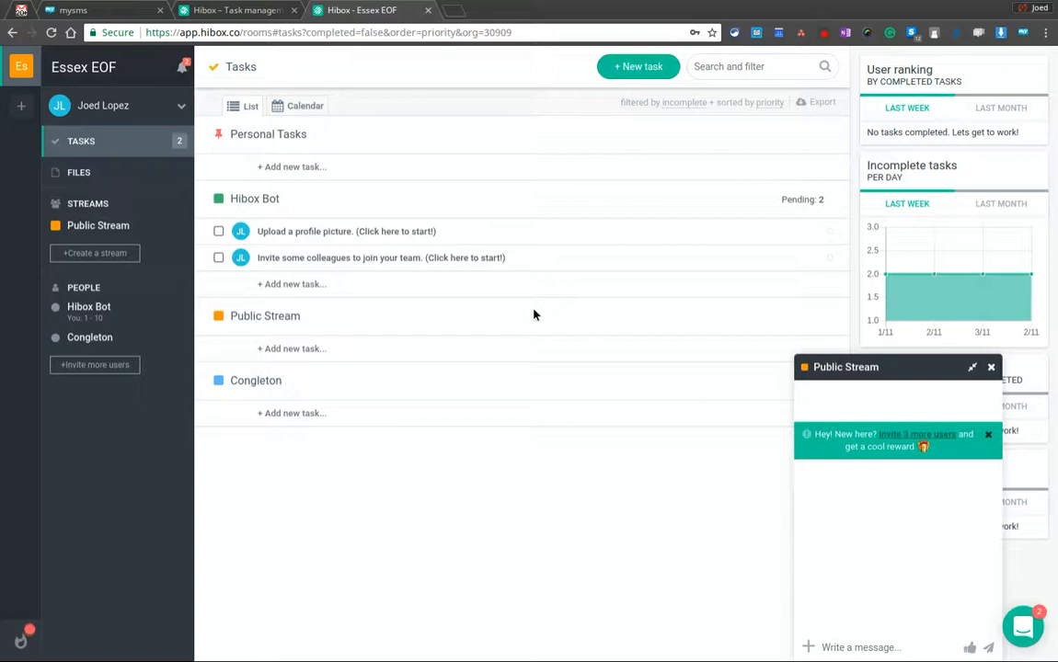
{"action": "left_click", "coordinate": [101, 175]}
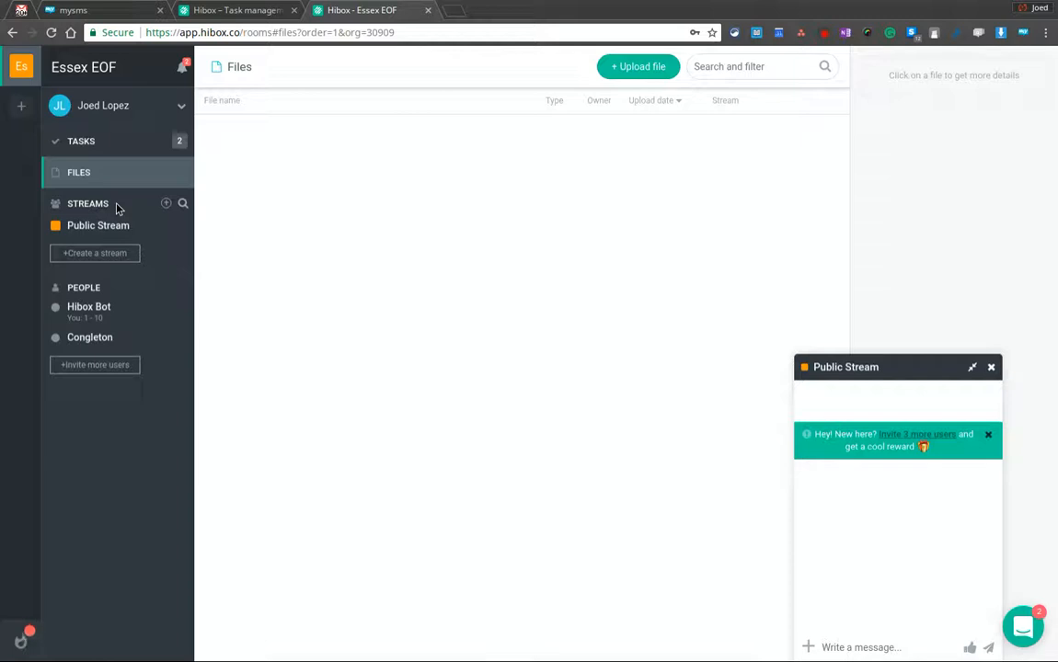
{"action": "left_click", "coordinate": [107, 141]}
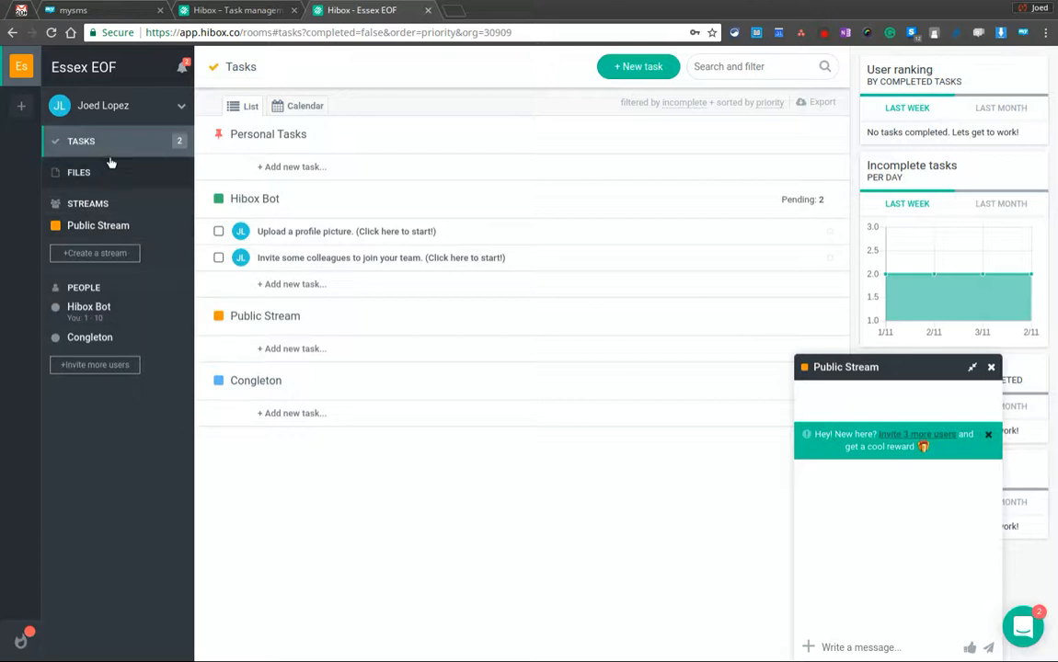
View the private conversation with the team member listed below Hibox Bot and dismiss its "Say hey!" tip.
{"action": "left_click", "coordinate": [102, 339]}
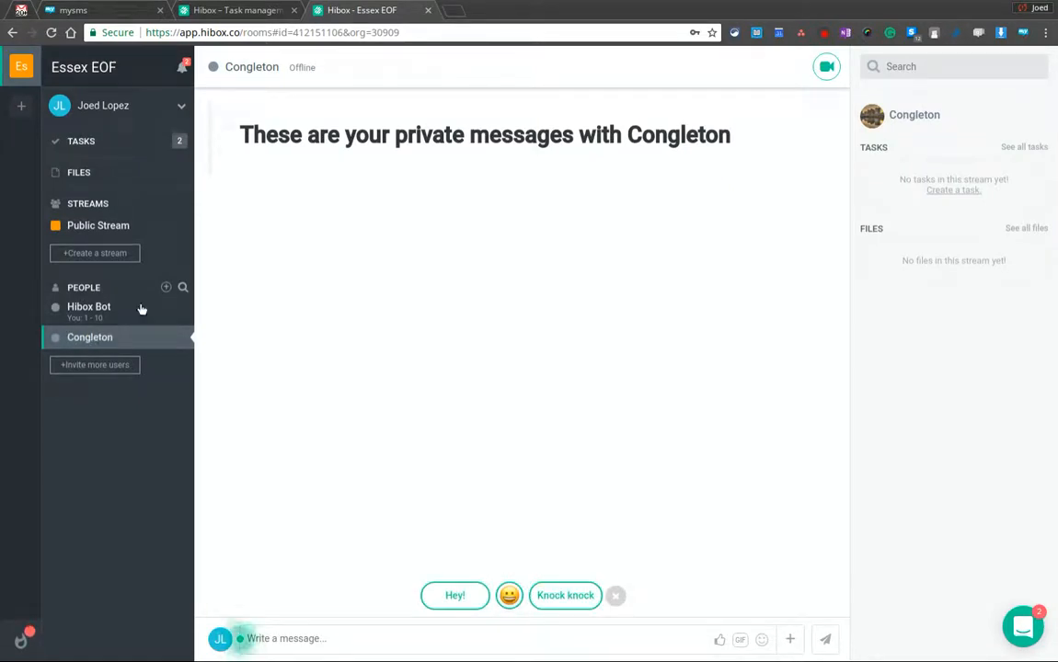
{"action": "left_click_drag", "start_coordinate": [248, 135], "coordinate": [452, 160]}
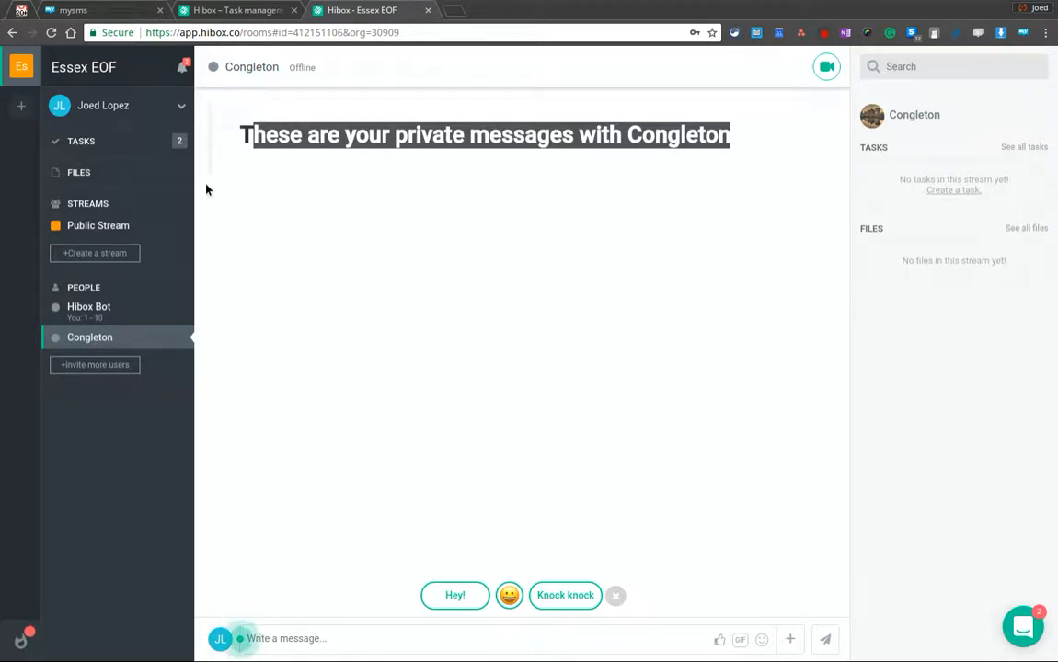
{"action": "left_click", "coordinate": [343, 122]}
{"action": "triple_click", "coordinate": [344, 122]}
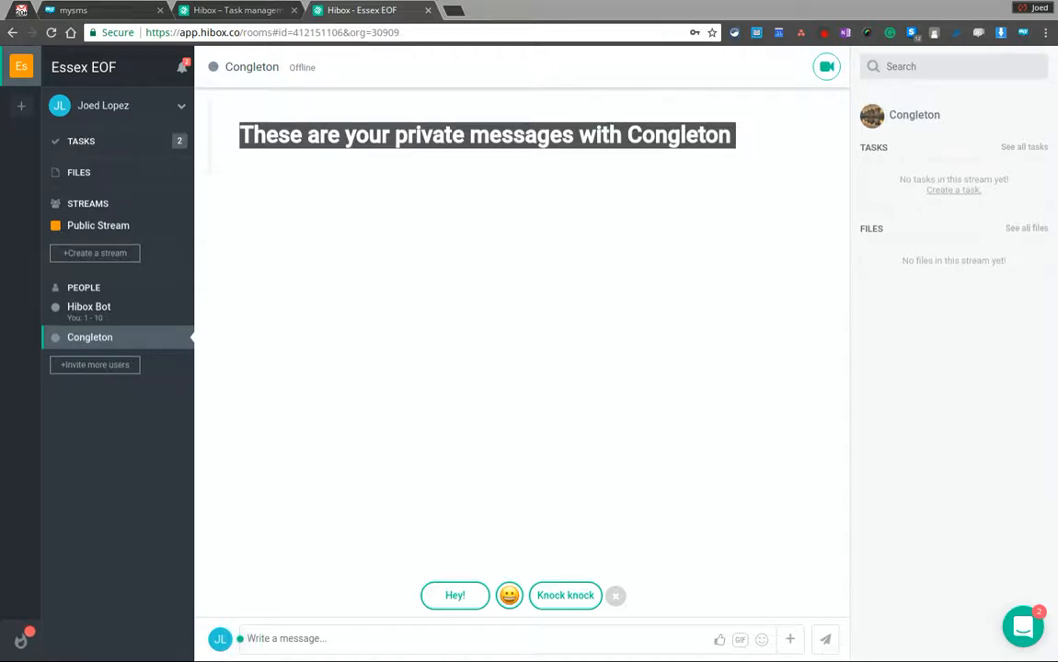
{"action": "left_click", "coordinate": [238, 639]}
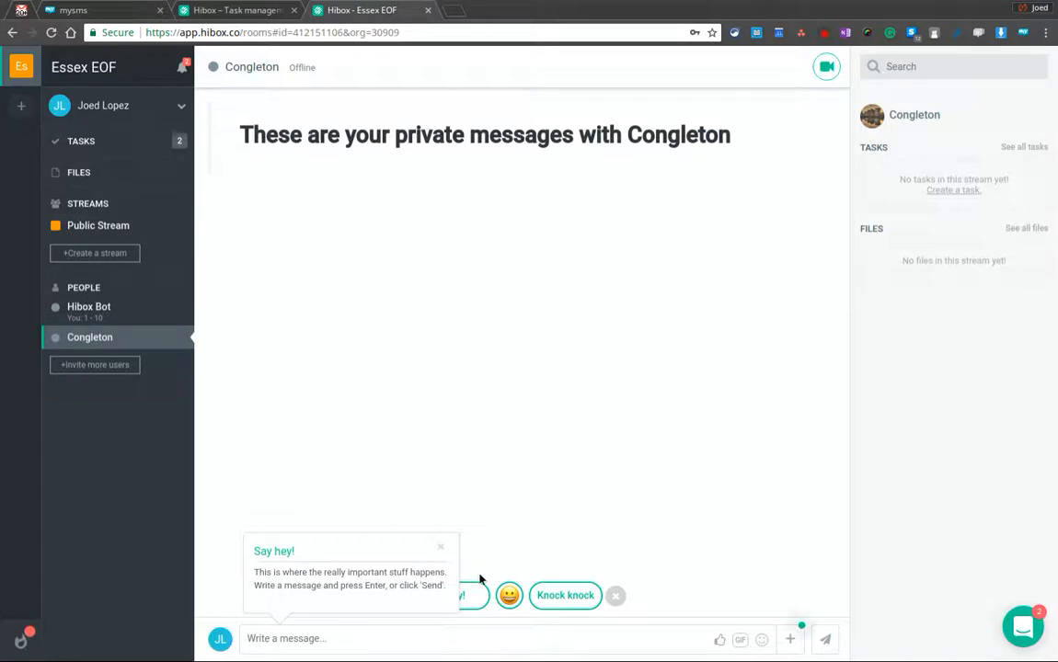
{"action": "left_click", "coordinate": [440, 548]}
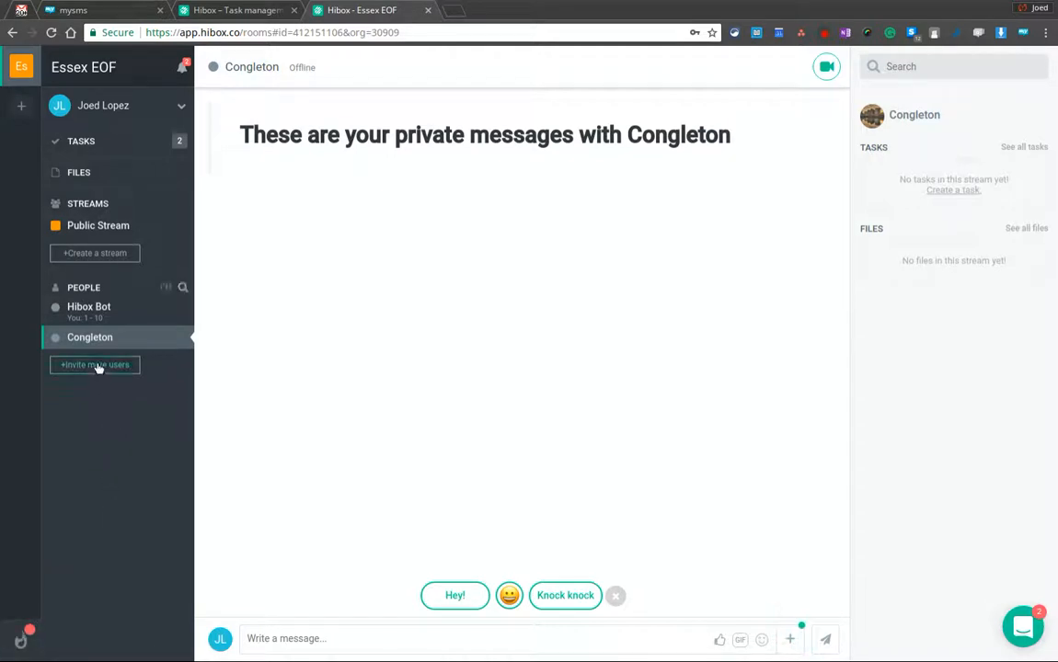
Revisit the workspace's task list and file list.
{"action": "left_click", "coordinate": [125, 145]}
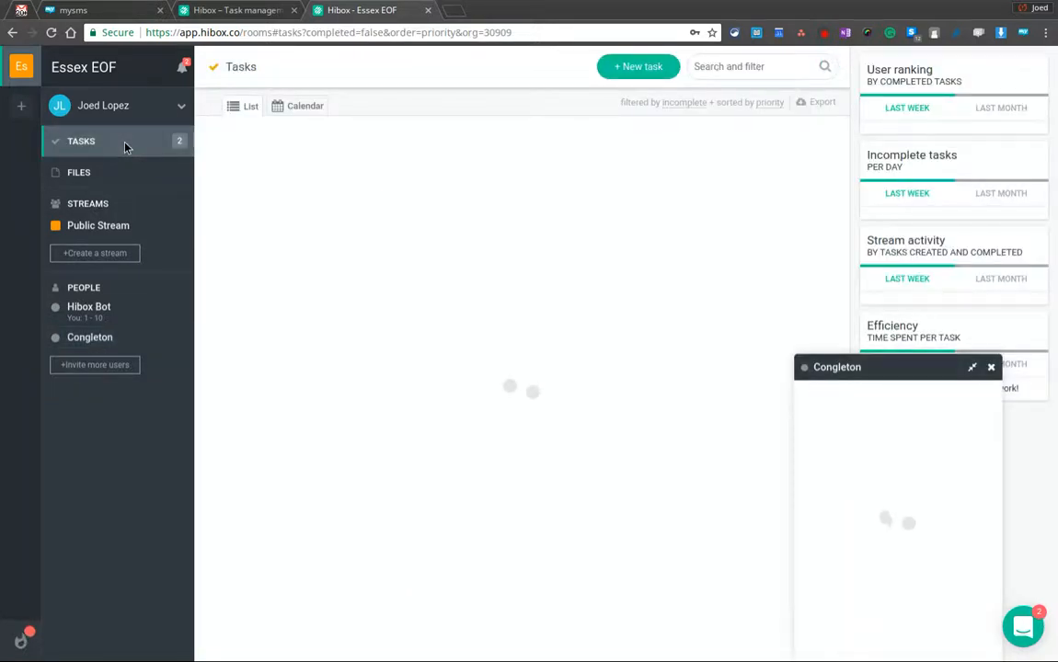
{"action": "left_click", "coordinate": [127, 172]}
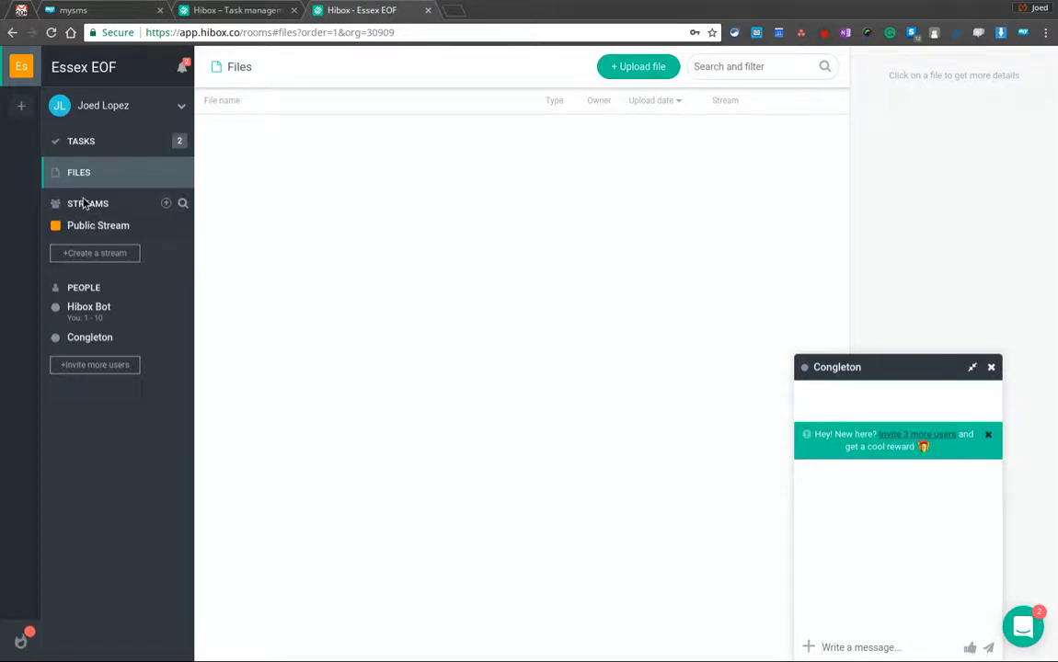
Create a stream named NSLS that is visible for all users.
{"action": "left_click", "coordinate": [106, 254]}
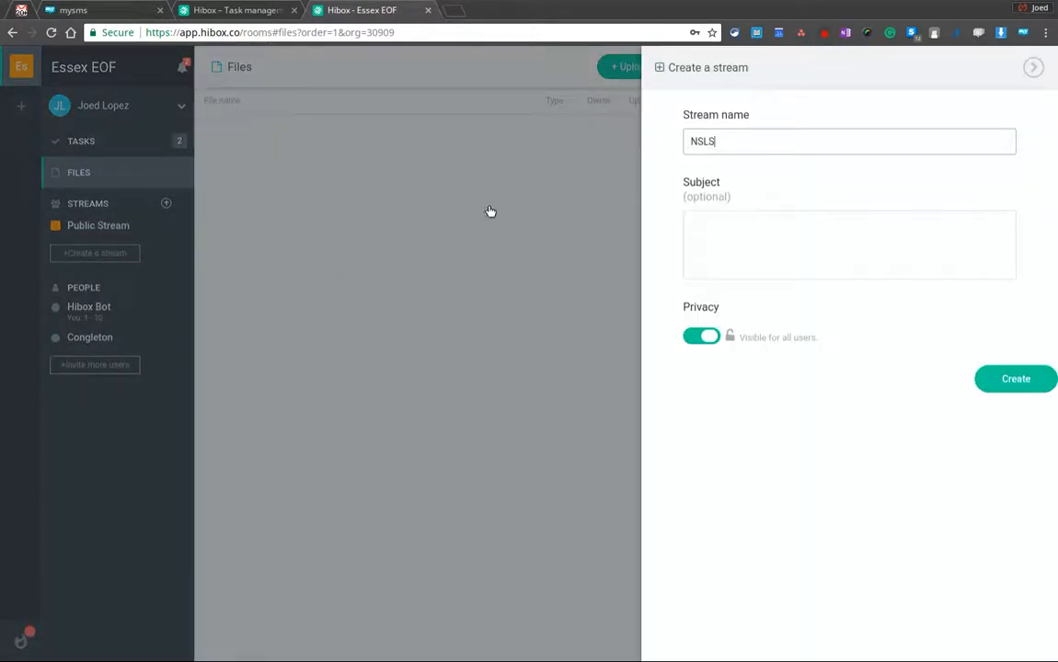
{"action": "left_click", "coordinate": [698, 338]}
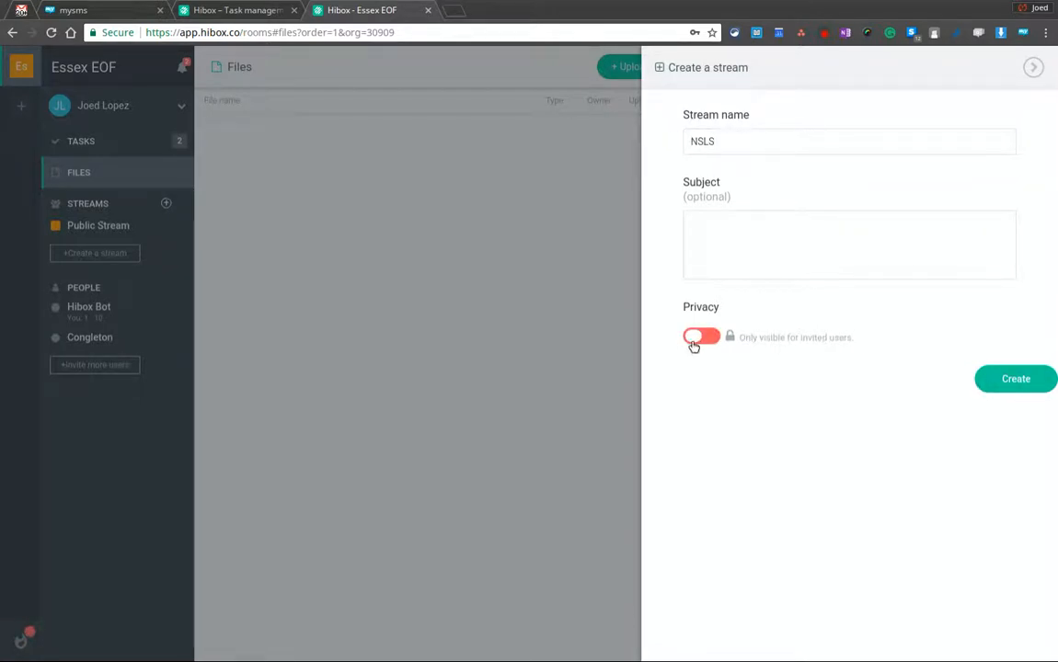
{"action": "left_click", "coordinate": [698, 338]}
{"action": "left_click", "coordinate": [1033, 381]}
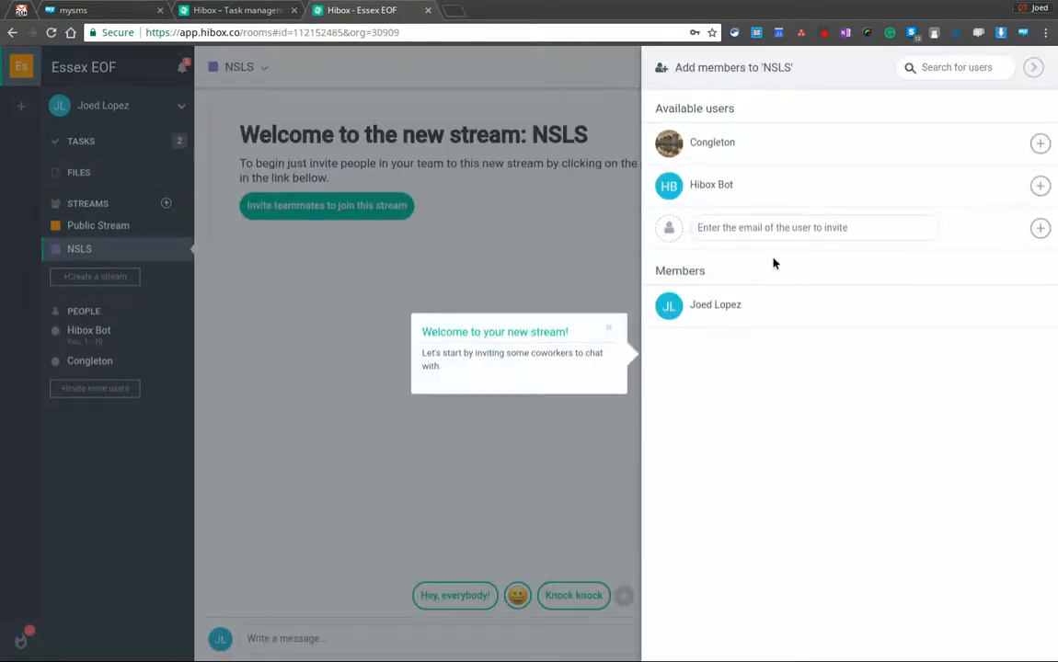
Dismiss the NSLS stream's onboarding tips without inviting members, and open the attachment options for a message.
{"action": "left_click", "coordinate": [764, 226]}
{"action": "left_click", "coordinate": [608, 331]}
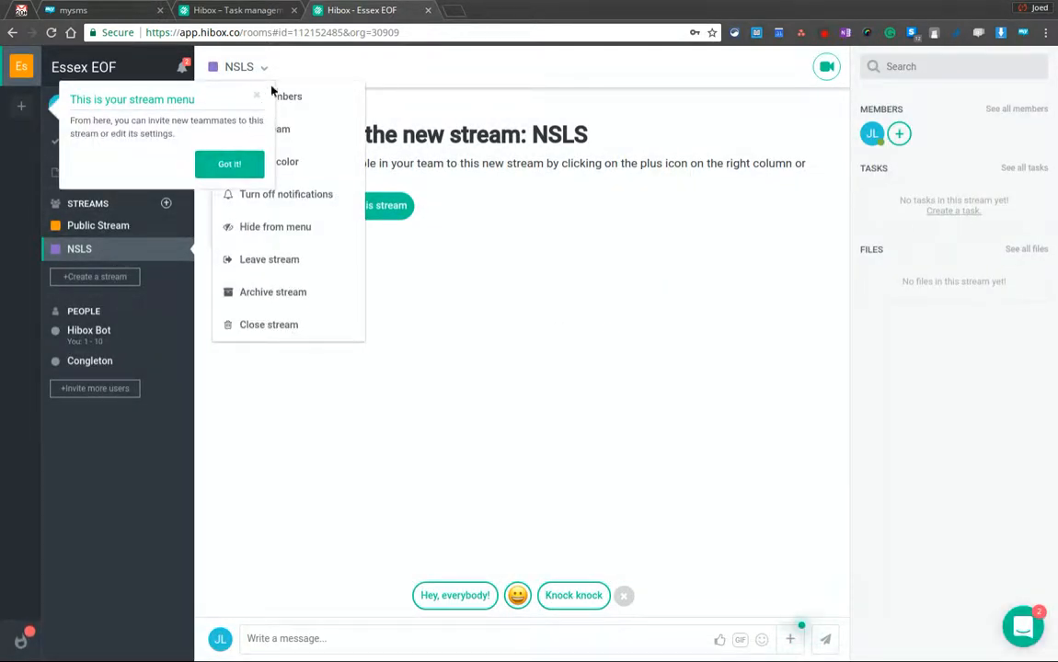
{"action": "left_click", "coordinate": [230, 166]}
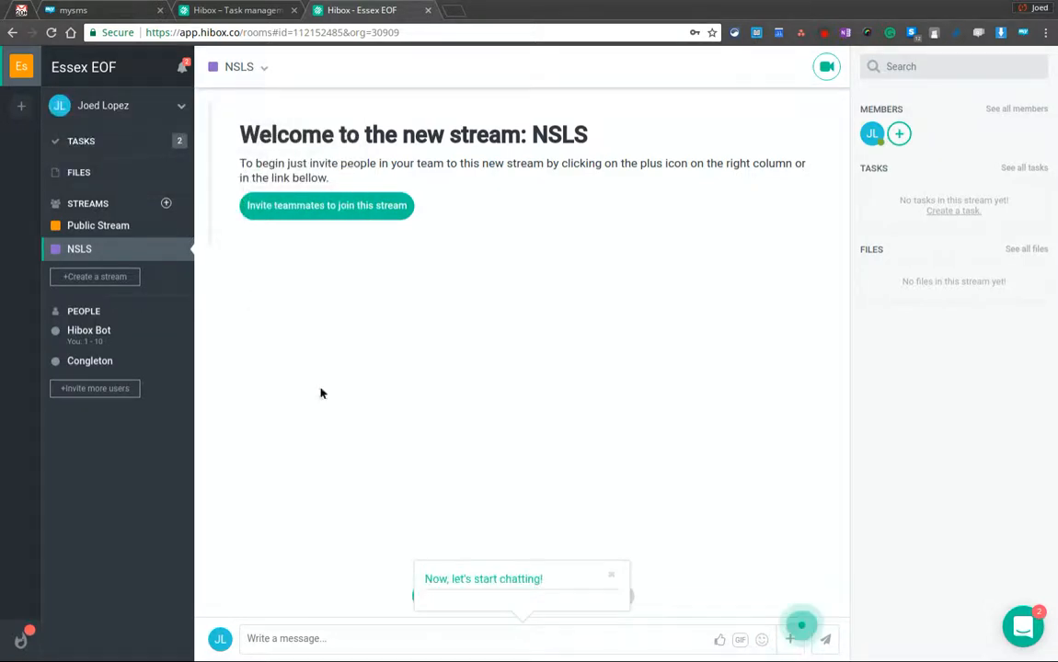
{"action": "left_click", "coordinate": [433, 639]}
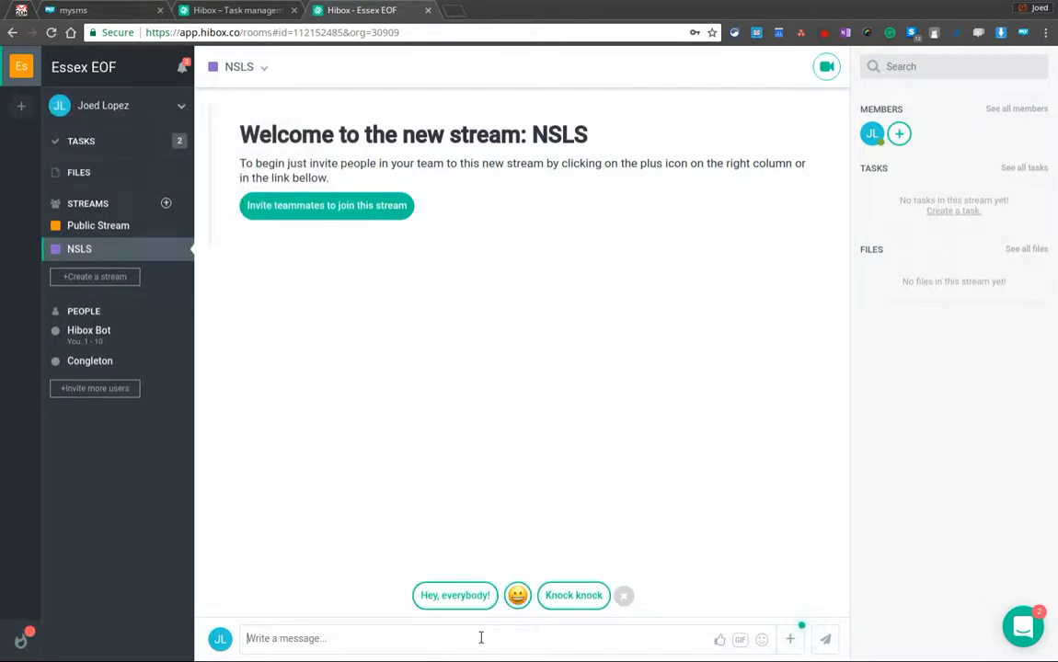
{"action": "left_click", "coordinate": [789, 635]}
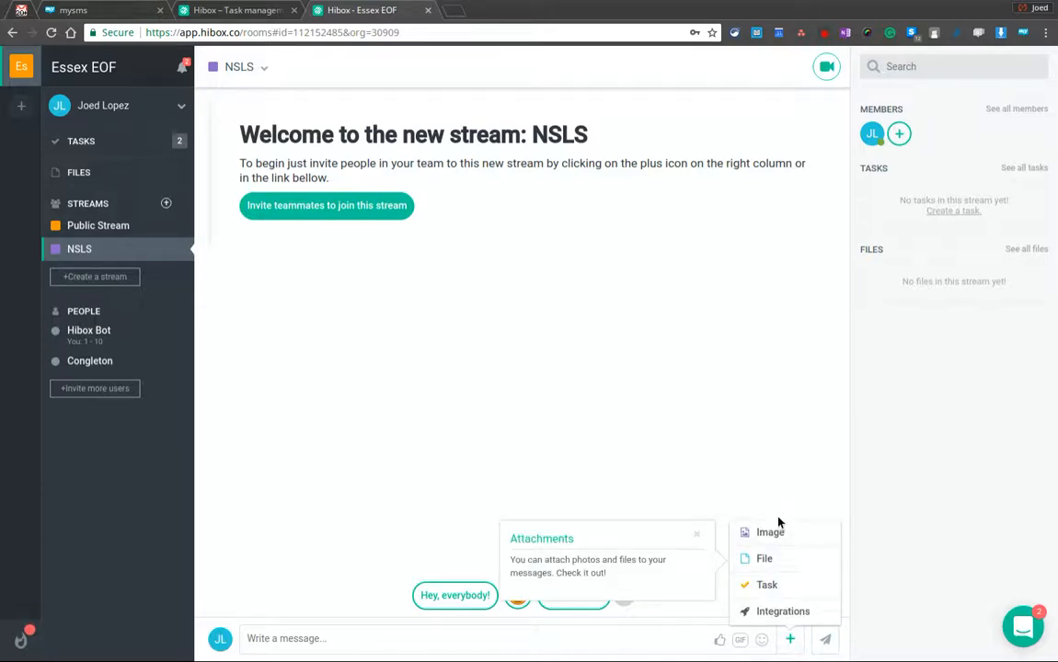
Create a task named "send reminder emails" from the NSLS stream's message box, dismissing the Tasks tip.
{"action": "left_click", "coordinate": [777, 585]}
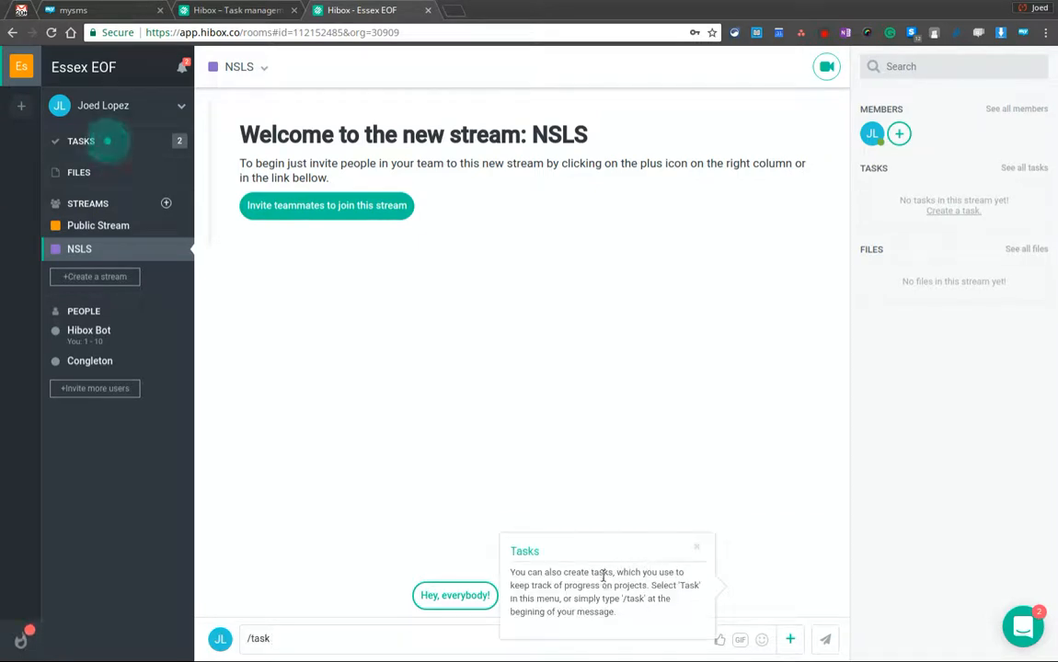
{"action": "left_click", "coordinate": [700, 550]}
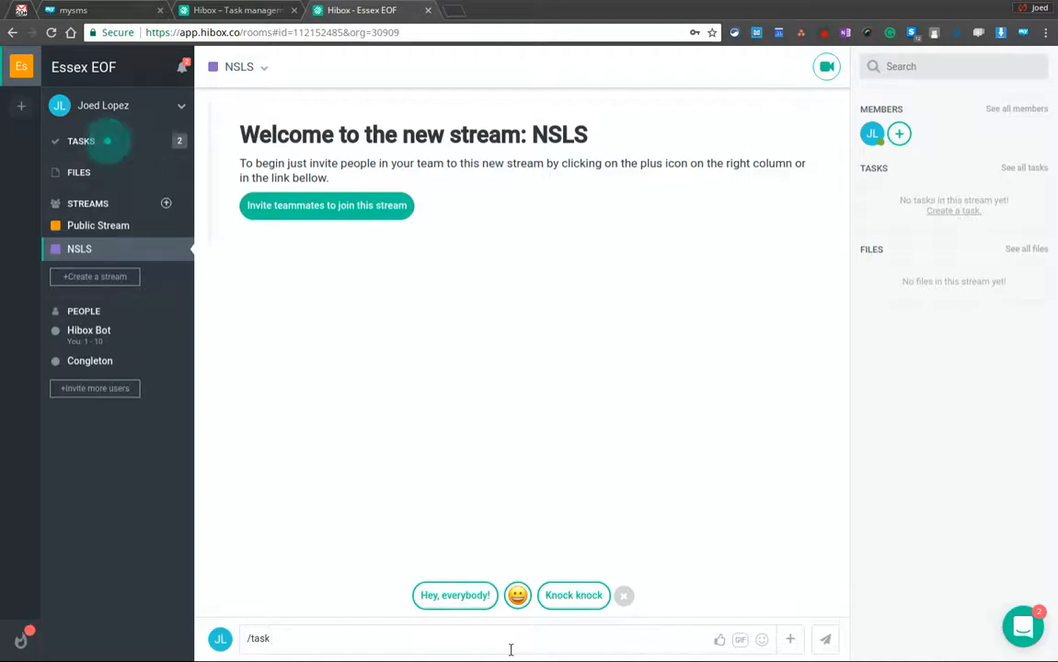
{"action": "type", "text": "send reminder"}
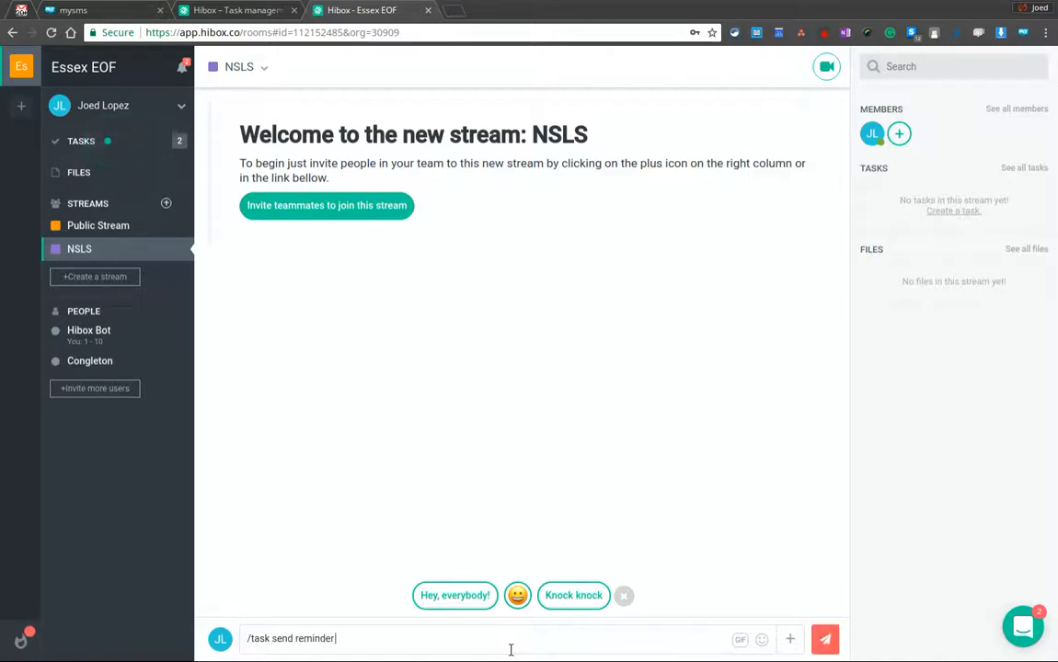
{"action": "type", "text": " emails"}
{"action": "key", "text": "Return"}
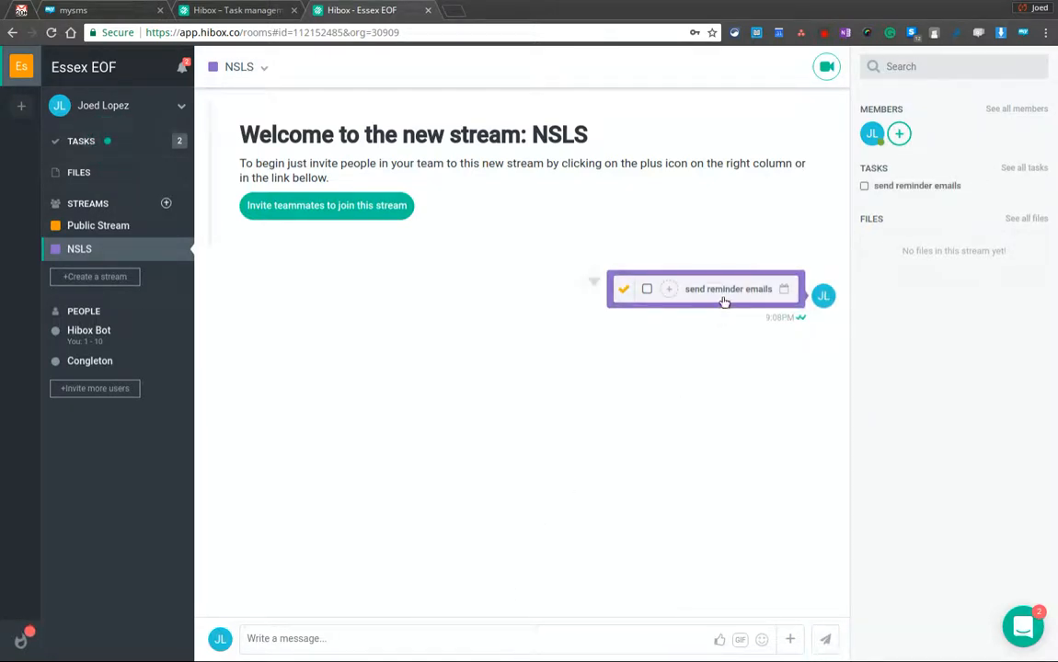
Open the workspace's task list and add the task "make phones calls to clients" through the NSLS chat window.
{"action": "left_click", "coordinate": [107, 141]}
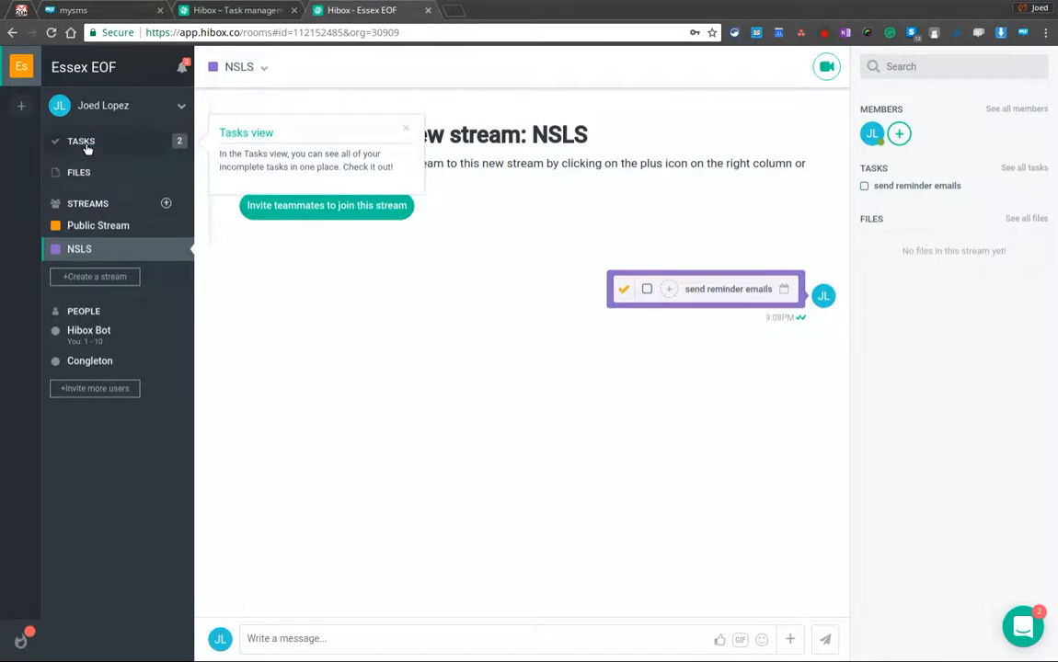
{"action": "left_click", "coordinate": [86, 145]}
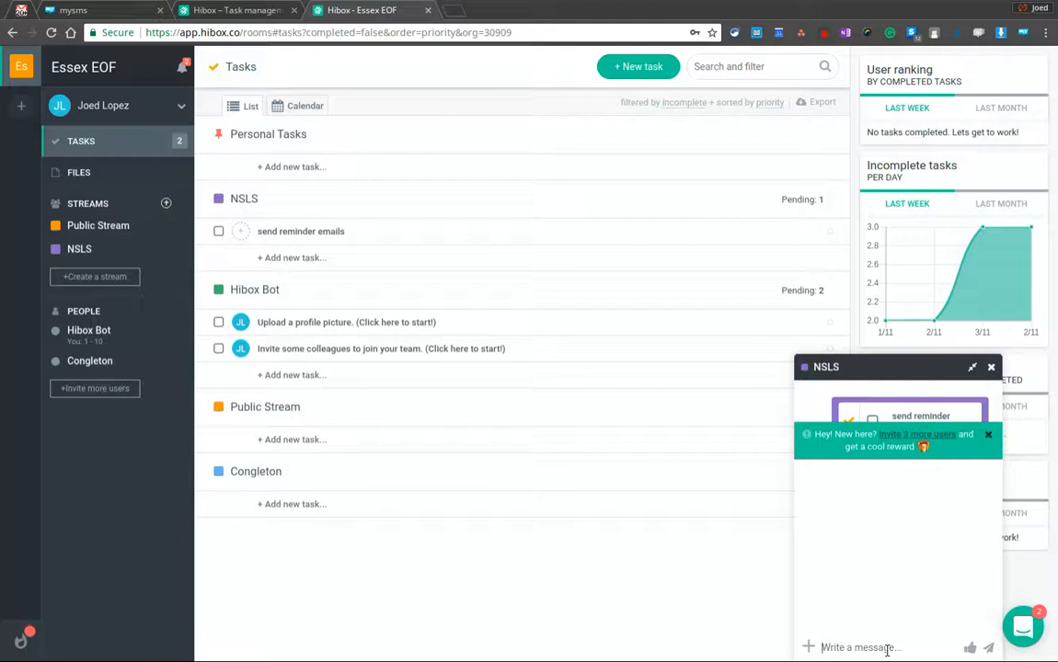
{"action": "type", "text": "/ts"}
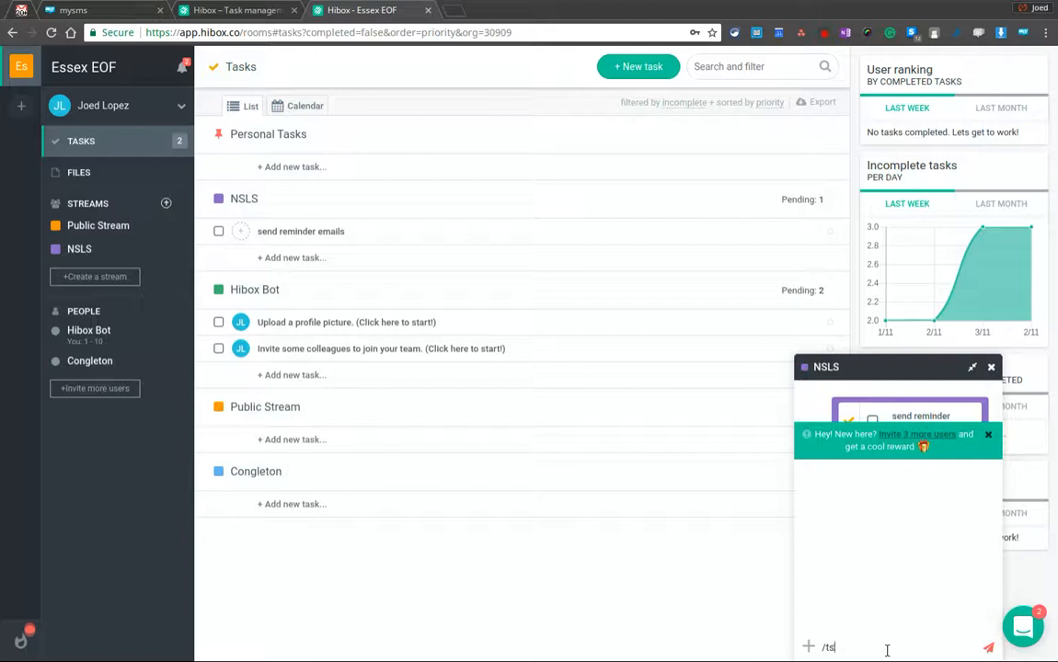
{"action": "key", "text": "BackSpace"}
{"action": "type", "text": "ask make phones calls to"}
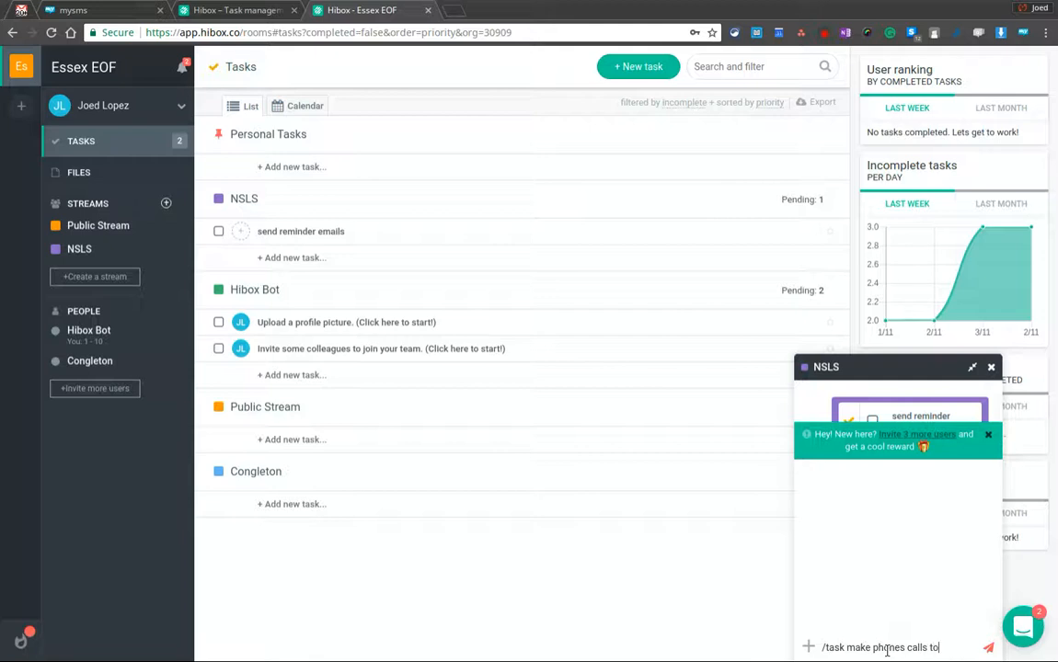
{"action": "type", "text": " dlients"}
{"action": "key", "text": "Return"}
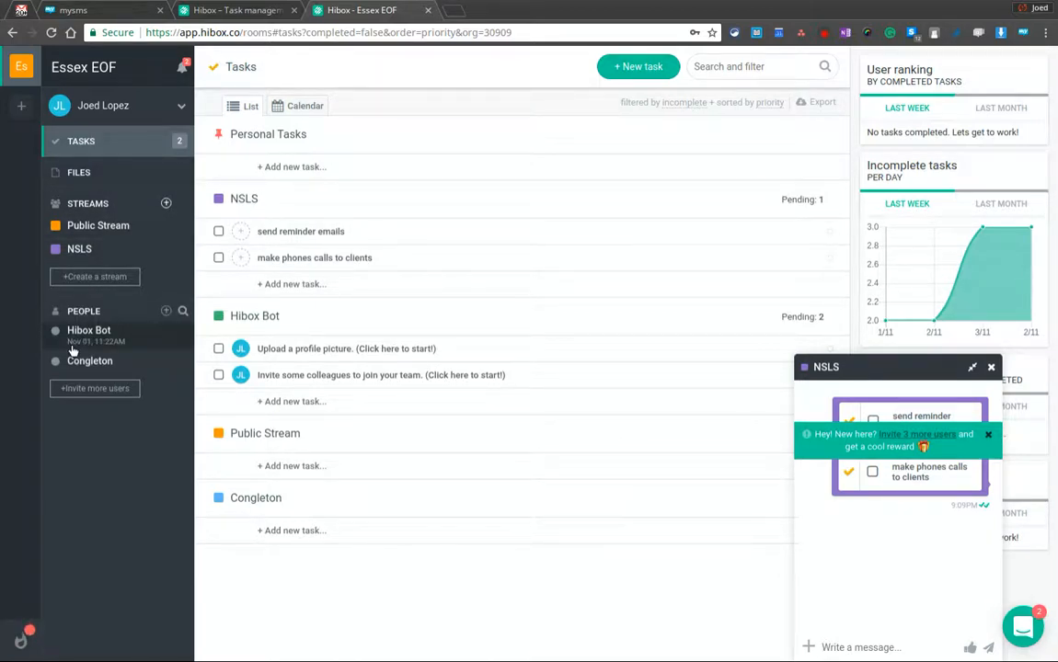
View the tasks in the monthly calendar and return to the task list.
{"action": "left_click", "coordinate": [307, 106]}
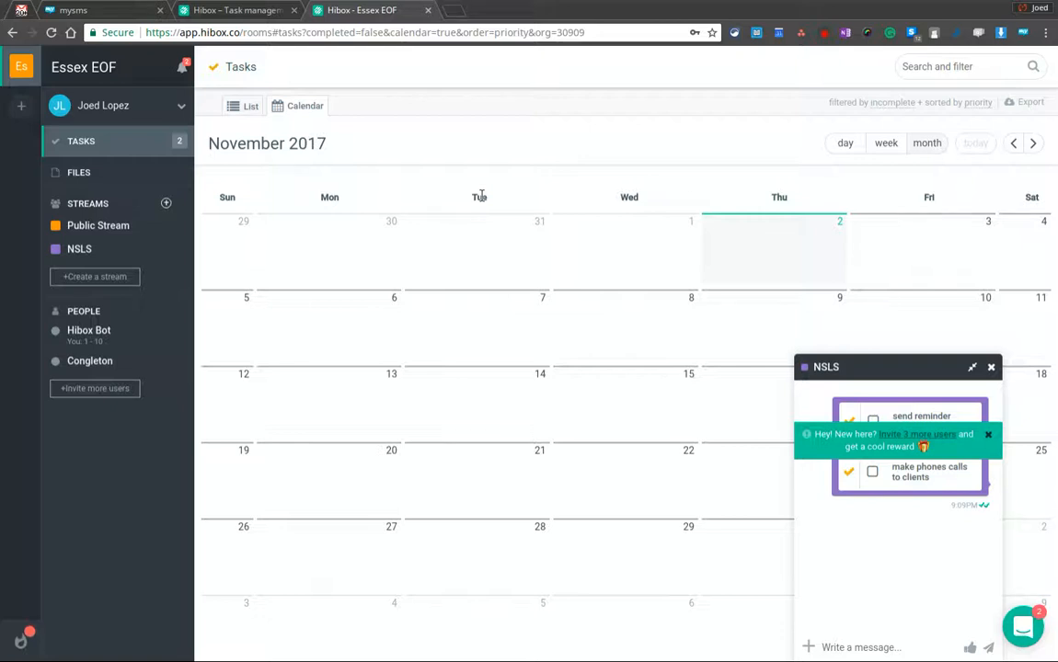
{"action": "left_click", "coordinate": [101, 147]}
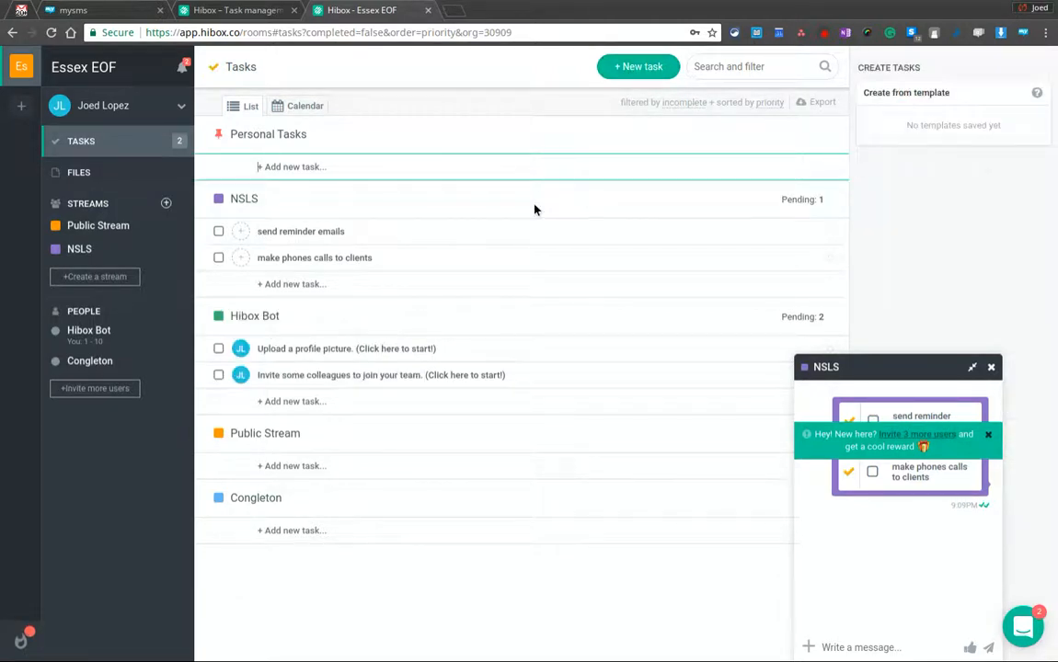
Add a personal task that mentions the team member listed below Hibox Bot, followed by "follow up for new dates for training 2".
{"action": "type", "text": "s"}
{"action": "key", "text": "BackSpace"}
{"action": "type", "text": "@"}
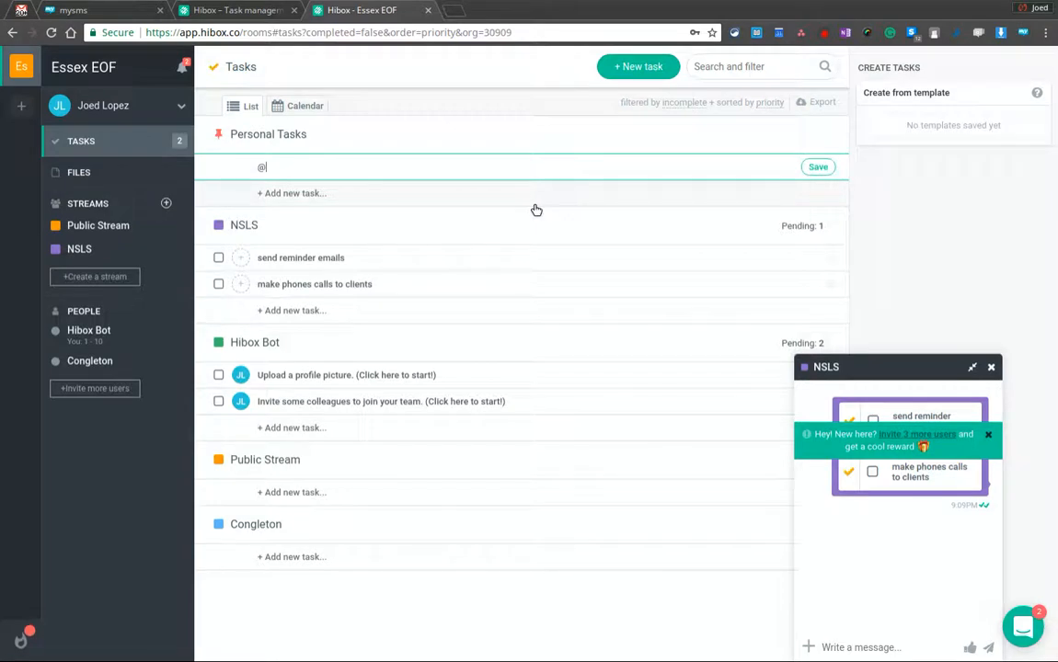
{"action": "type", "text": "con"}
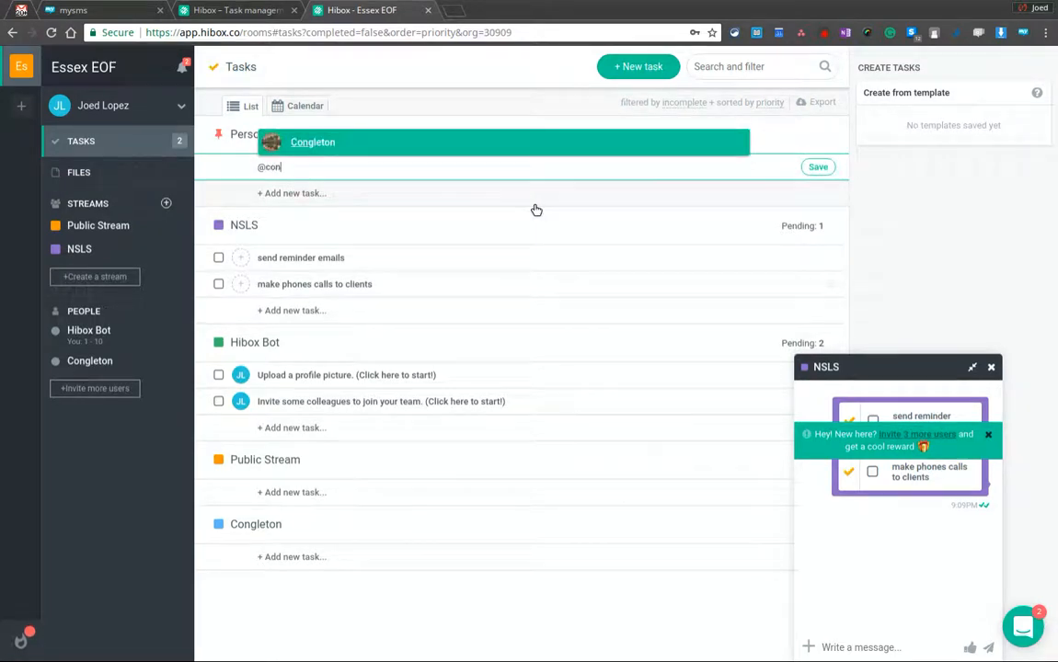
{"action": "key", "text": "Return"}
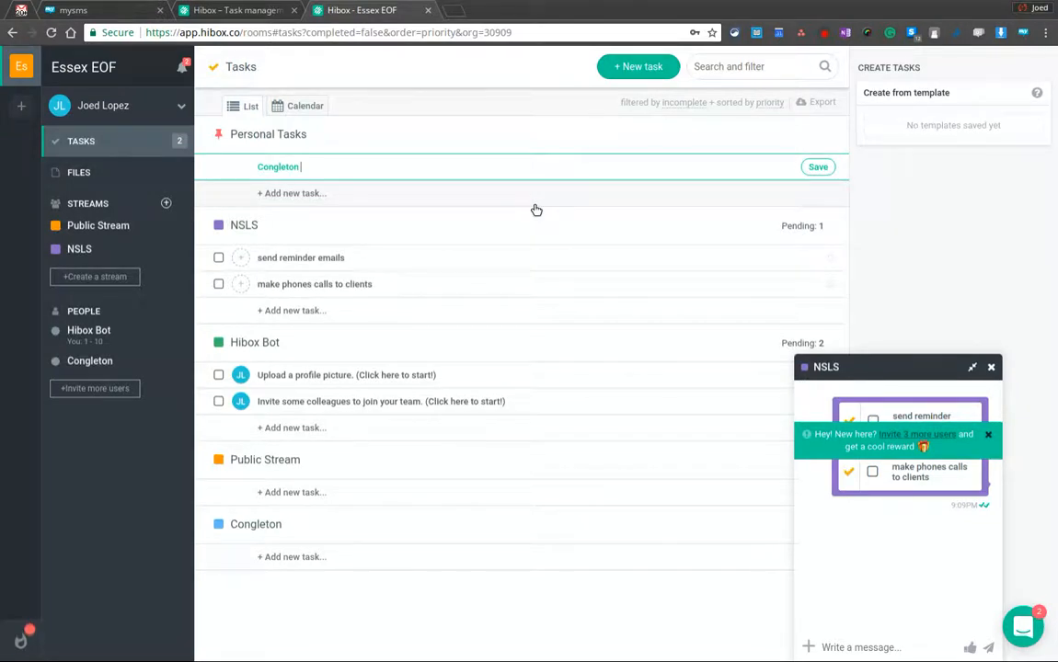
{"action": "type", "text": "follow up for new"}
{"action": "type", "text": " dates for training"}
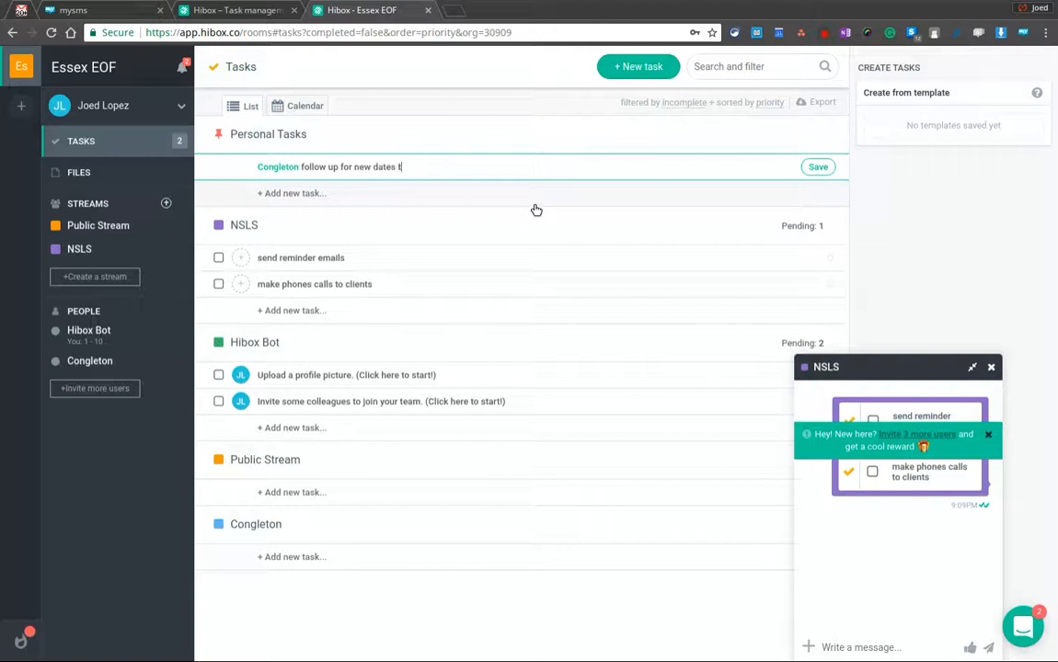
{"action": "type", "text": " 2"}
{"action": "key", "text": "Return"}
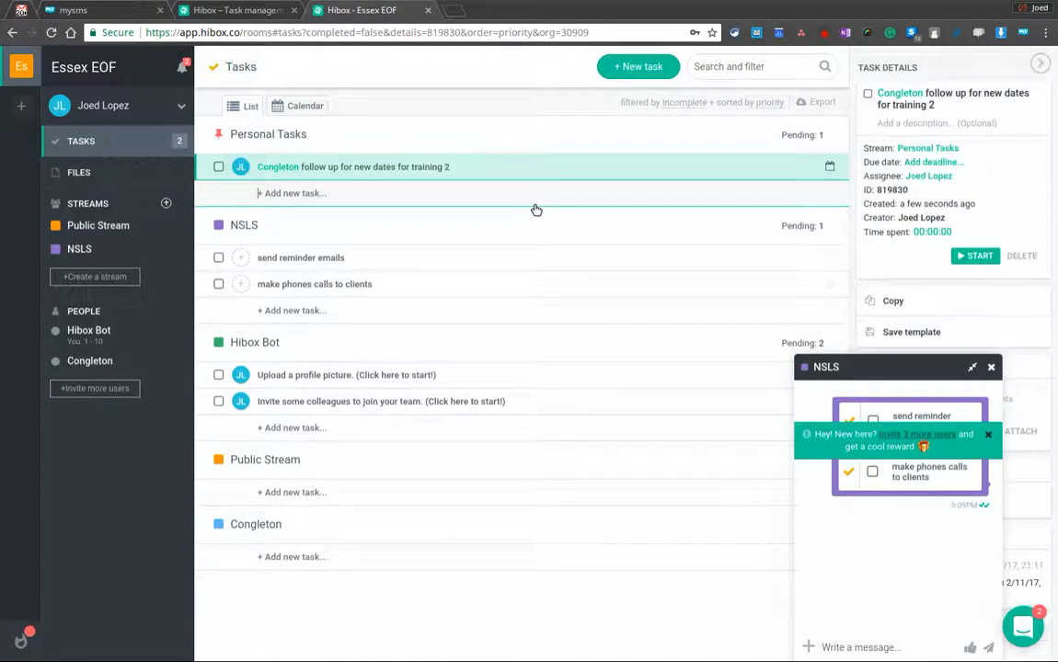
View the profile of the team member mentioned in the new personal task and close it.
{"action": "left_click", "coordinate": [287, 167]}
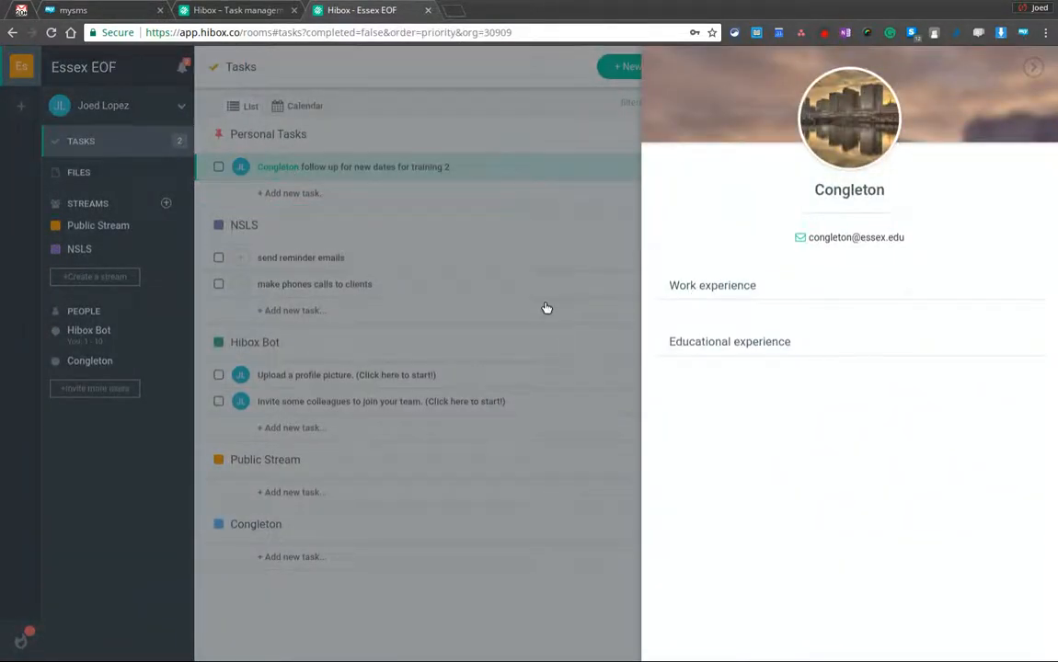
{"action": "left_click", "coordinate": [534, 289]}
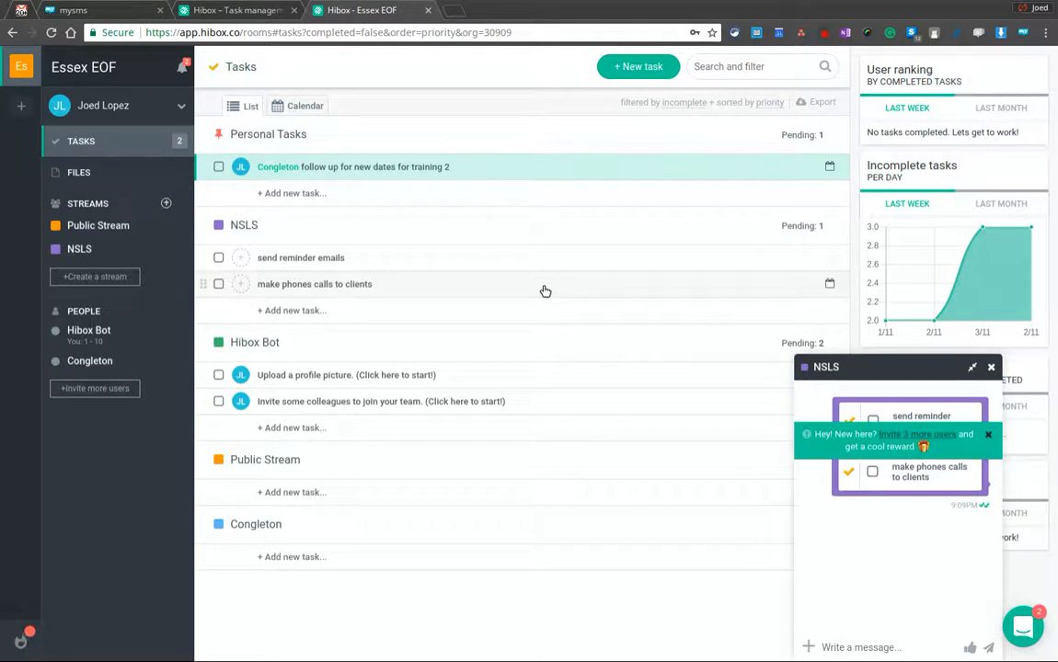